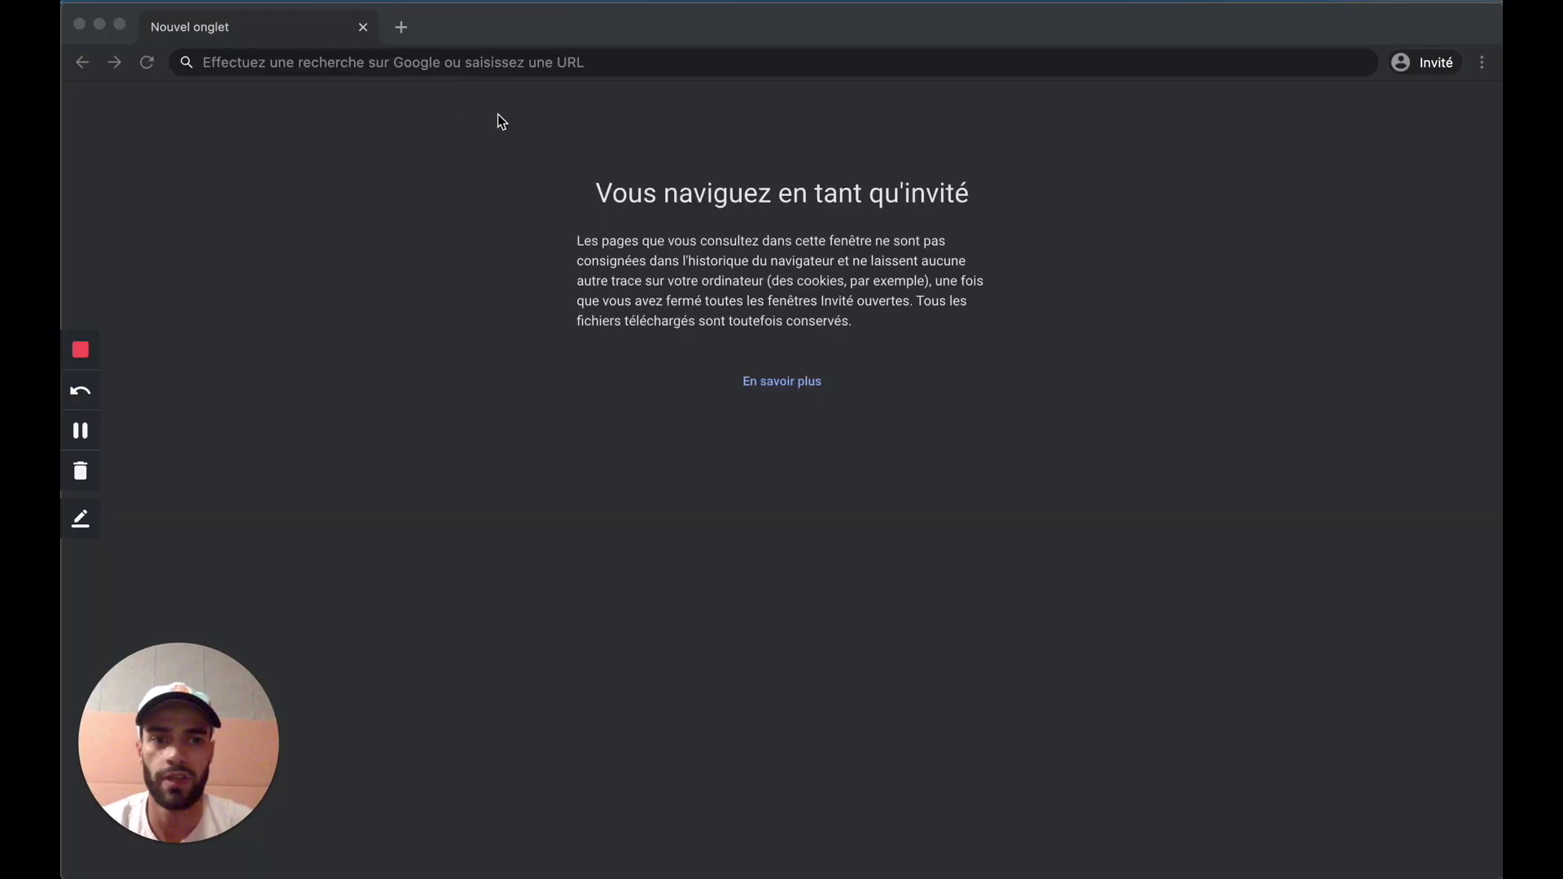
Step: Search Google for 'google alert' and open the Google Alertes result
click(464, 61)
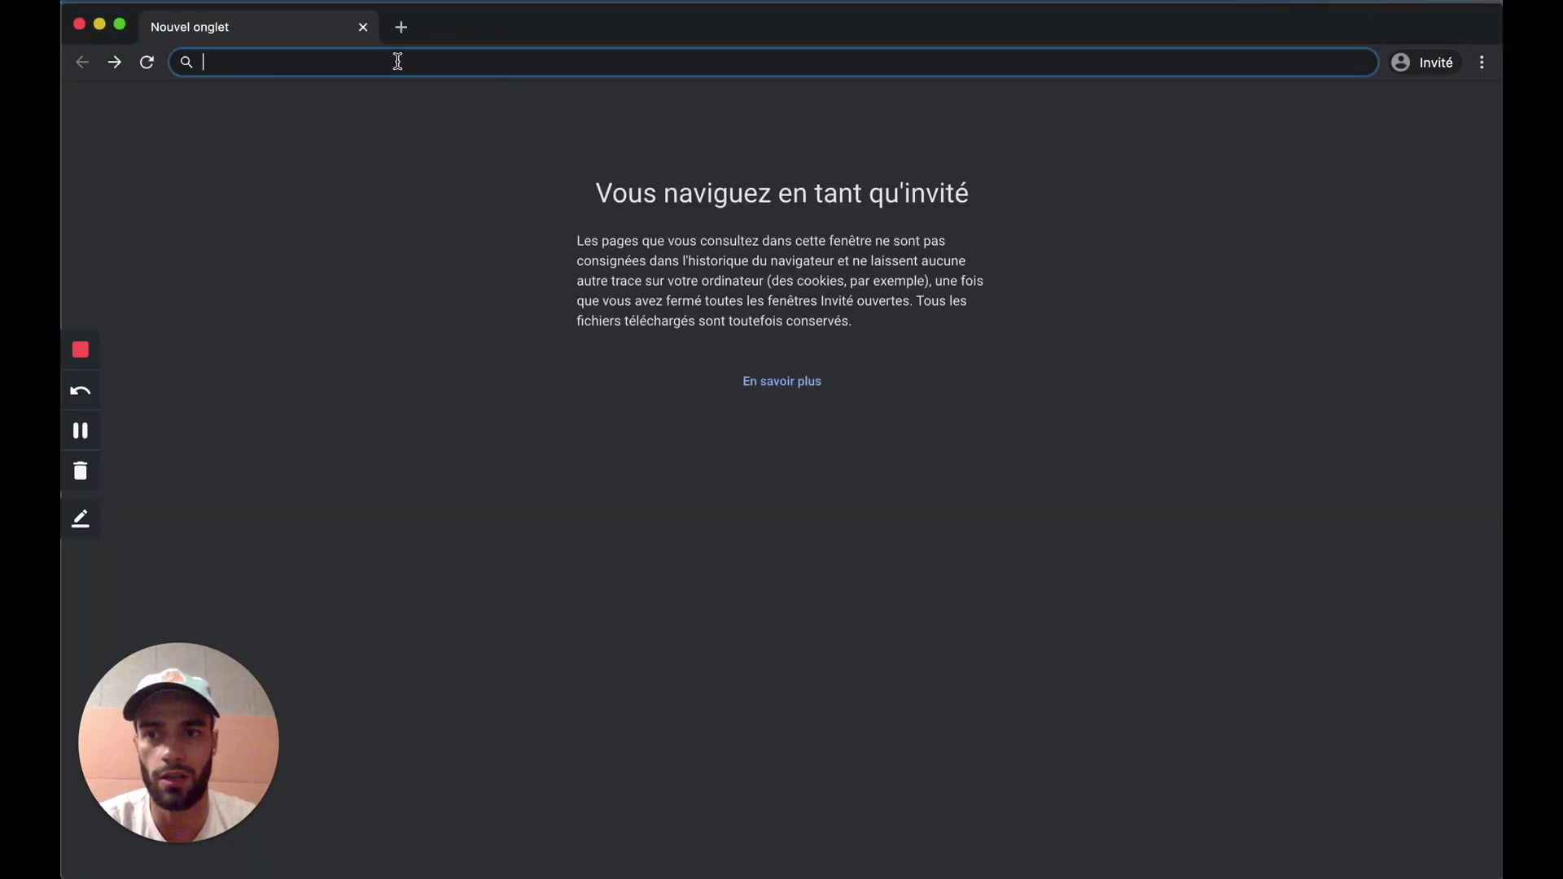
text(google alert)
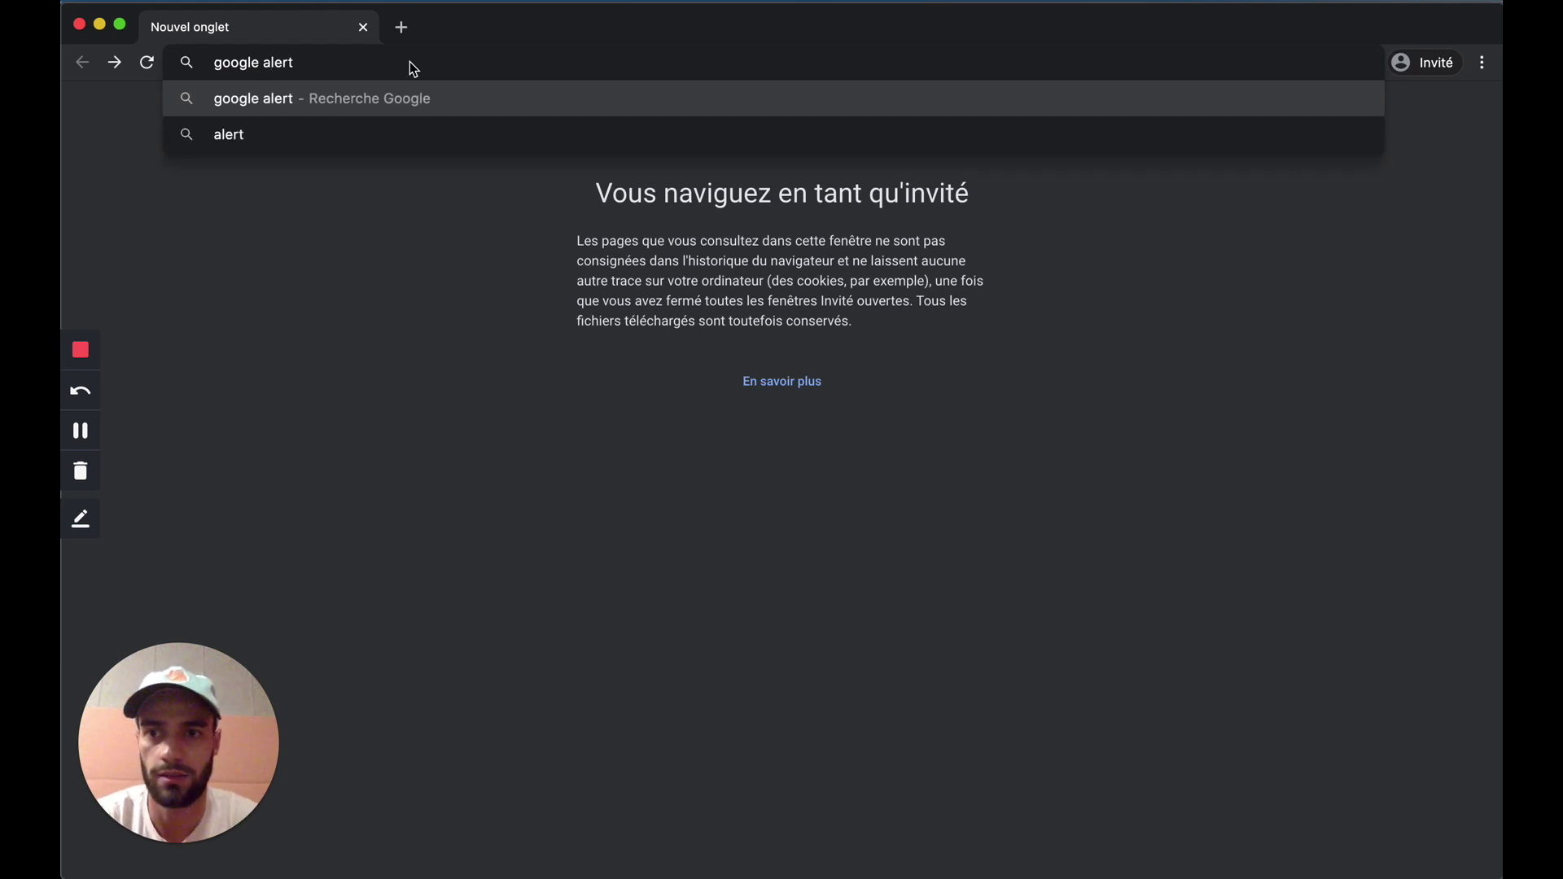
key(Return)
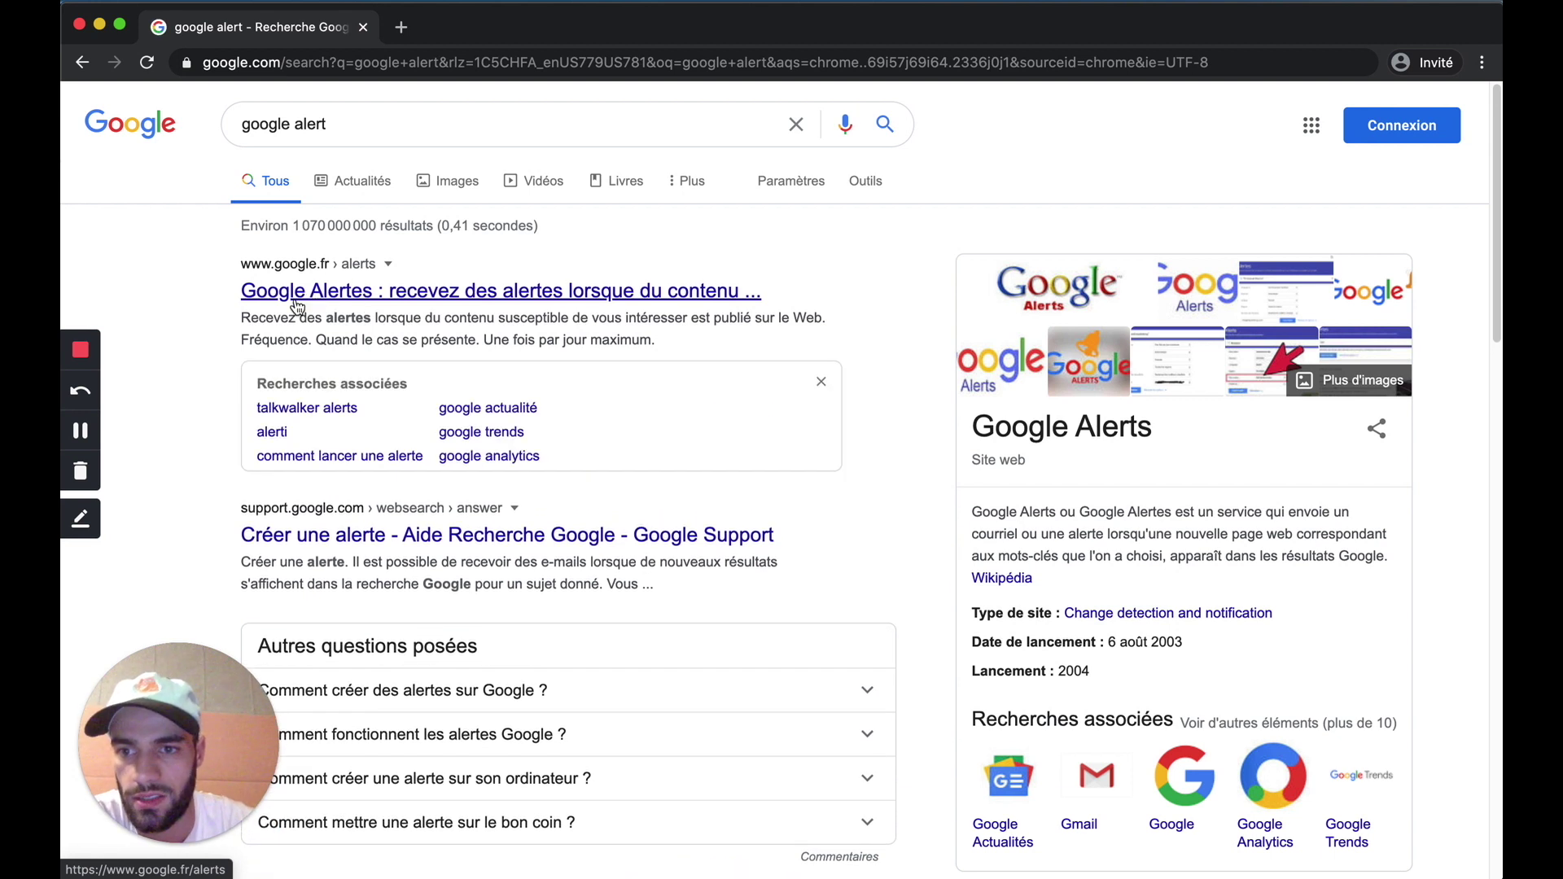
click(380, 293)
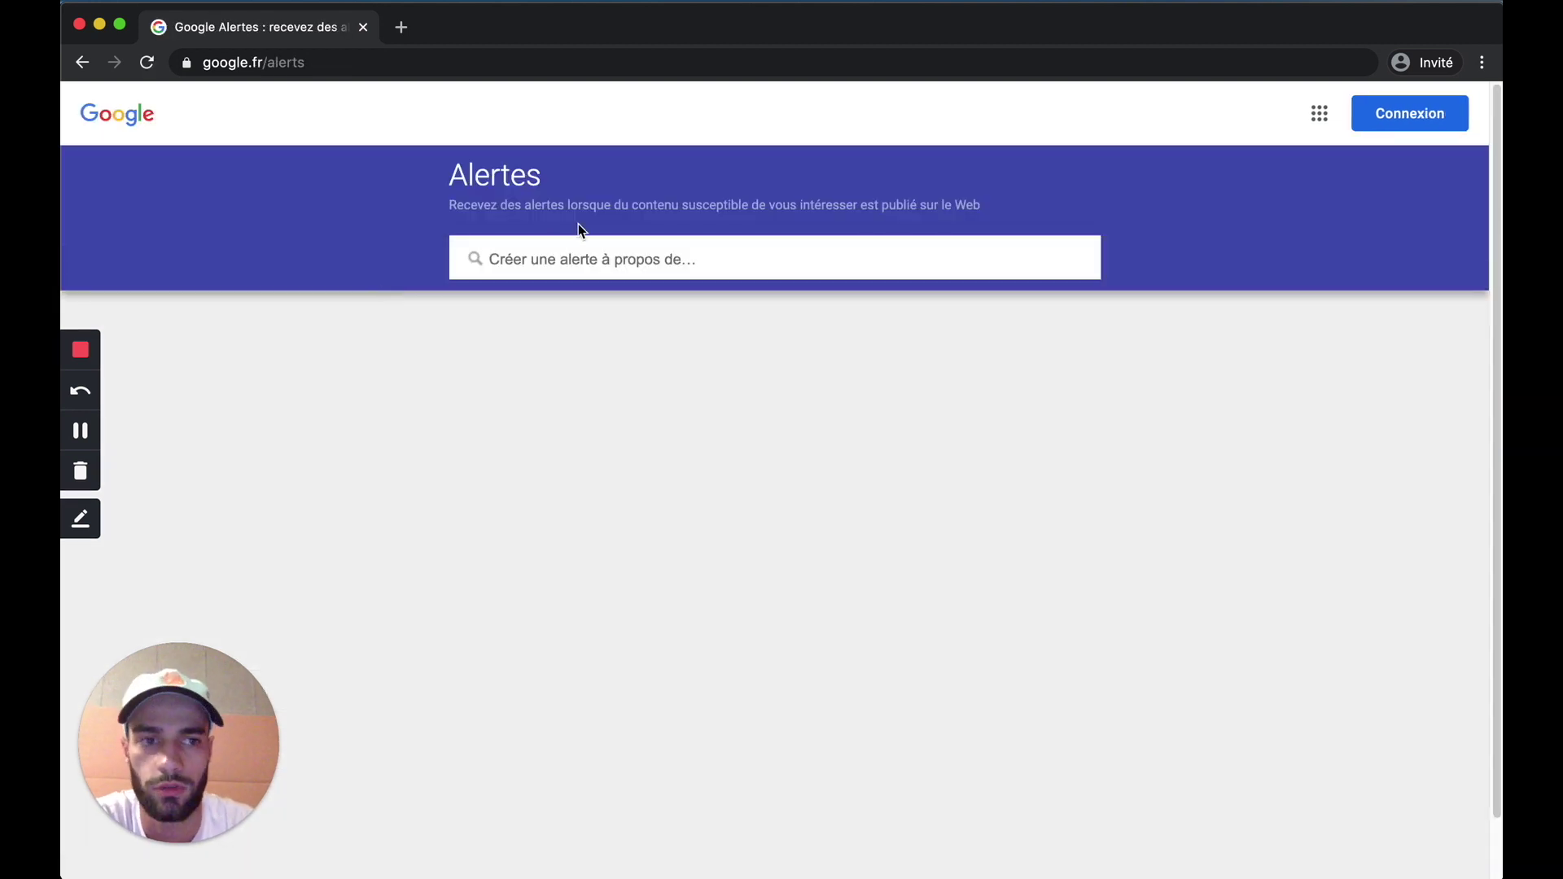
Step: Enter 'Football' as the alert topic, fill in the delivery e-mail address, and show the extra options
click(495, 265)
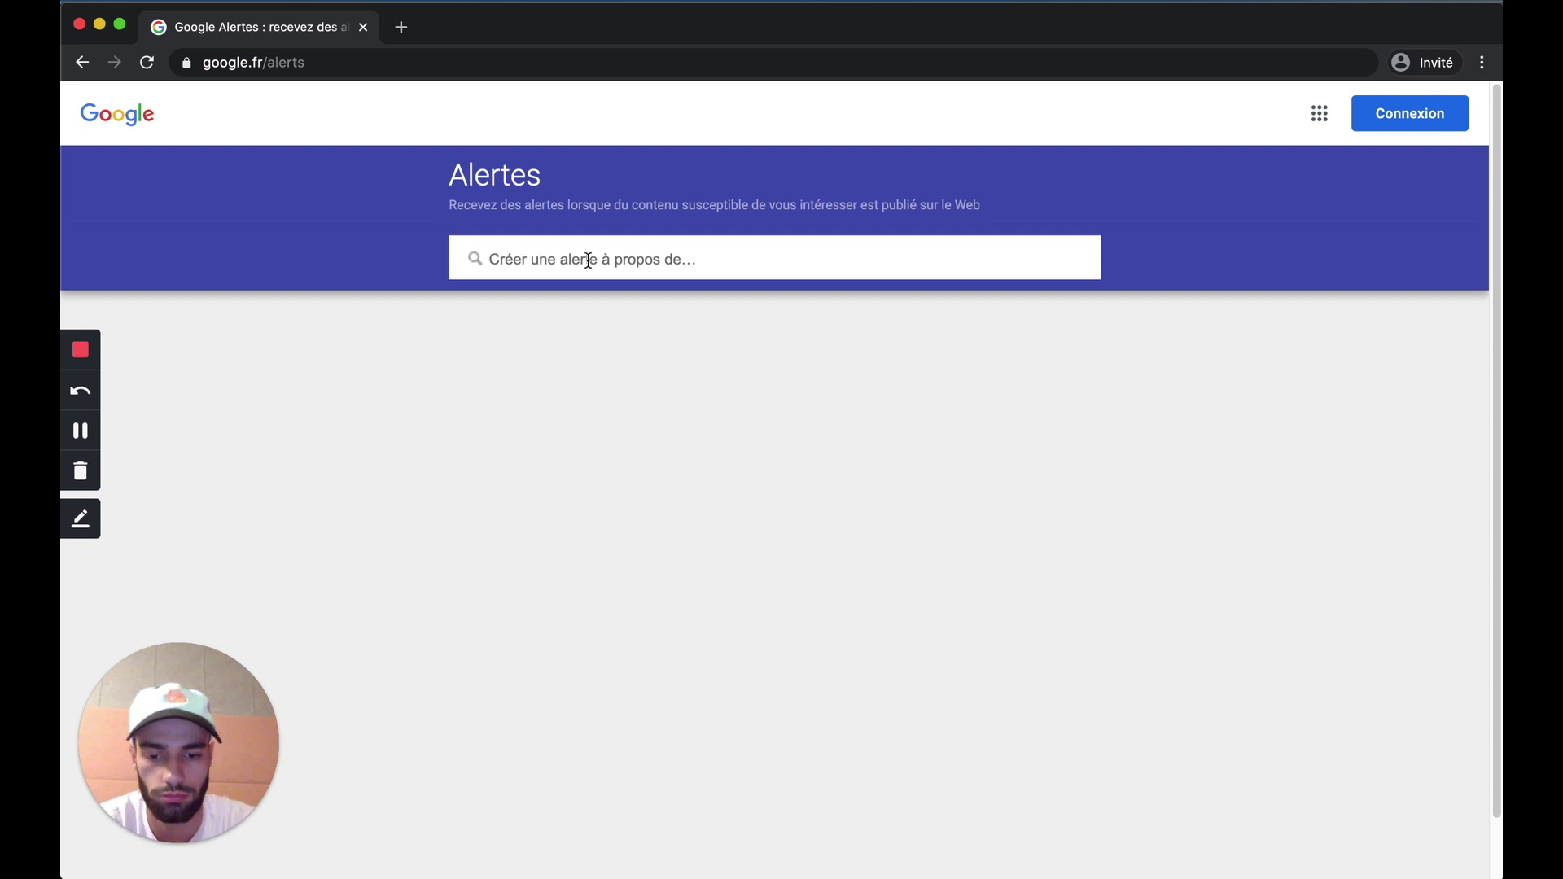
text(Footb)
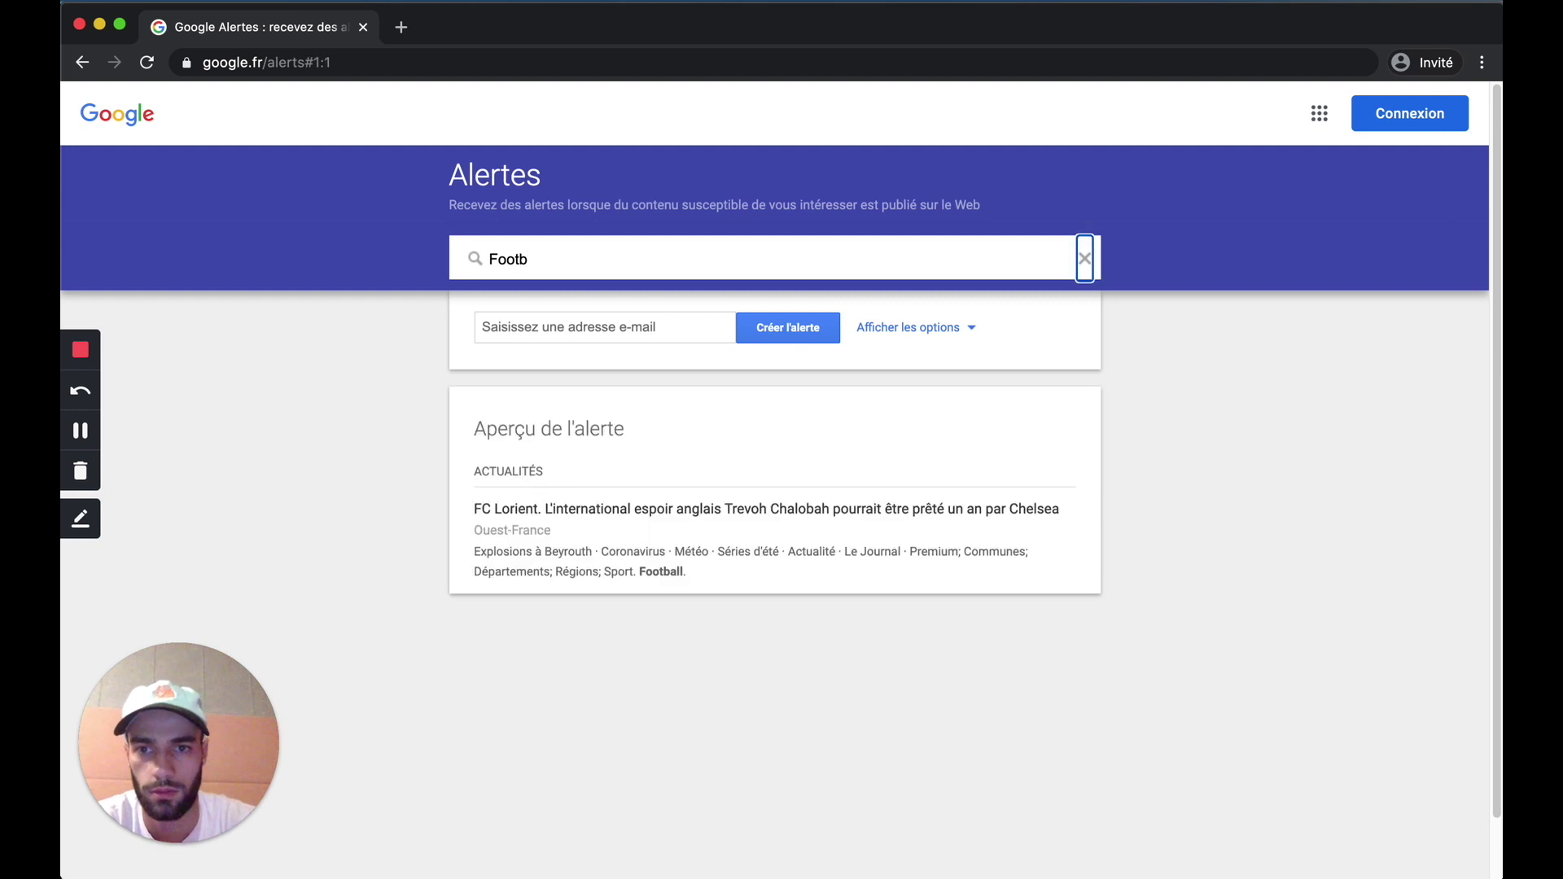
text(all)
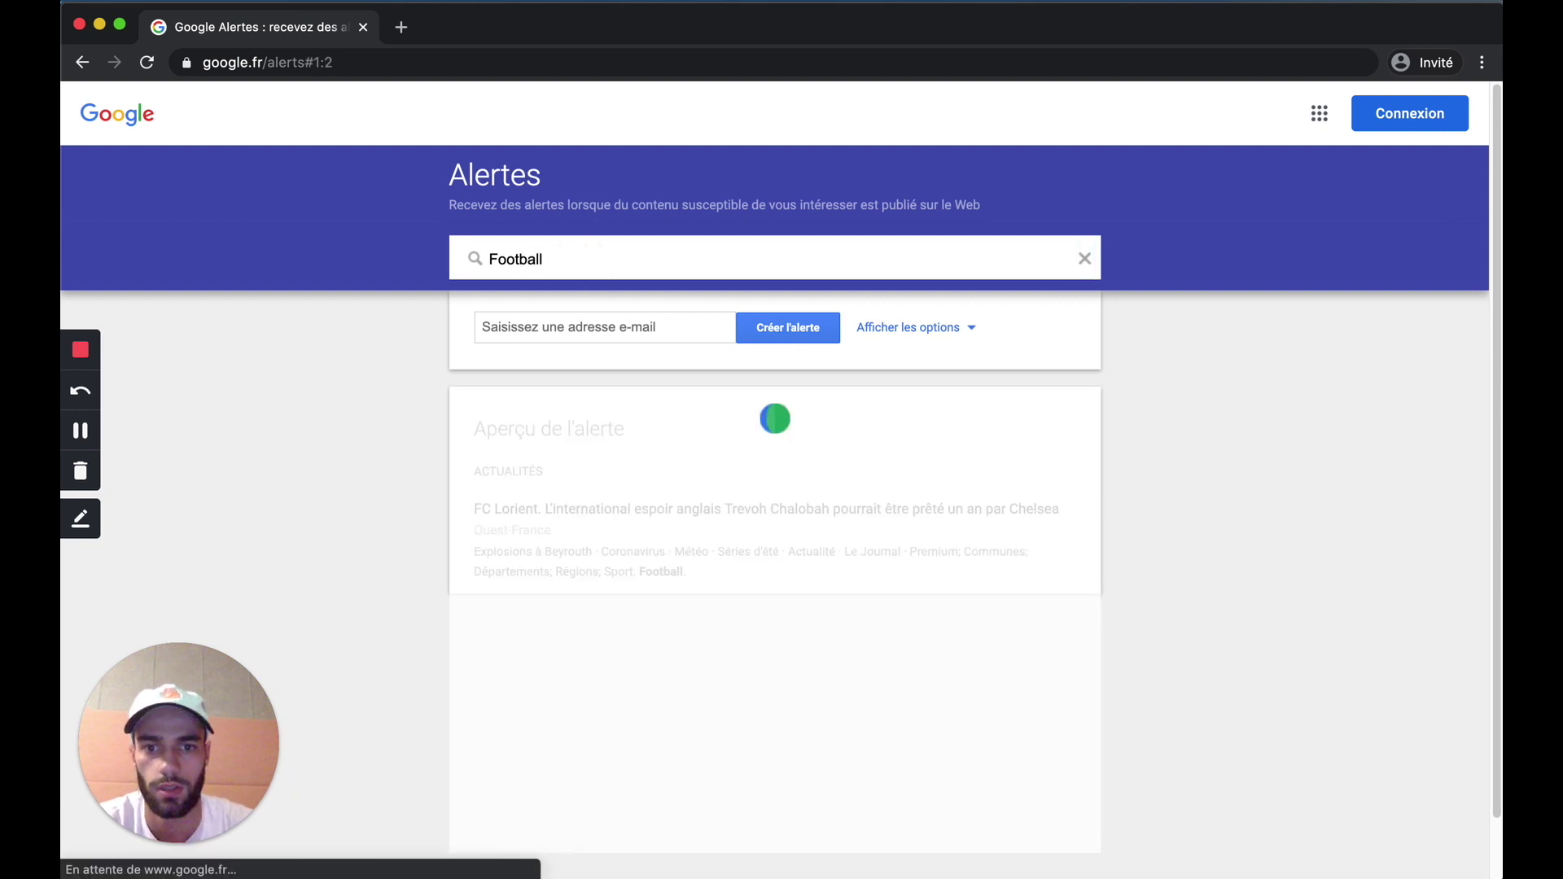
click(580, 327)
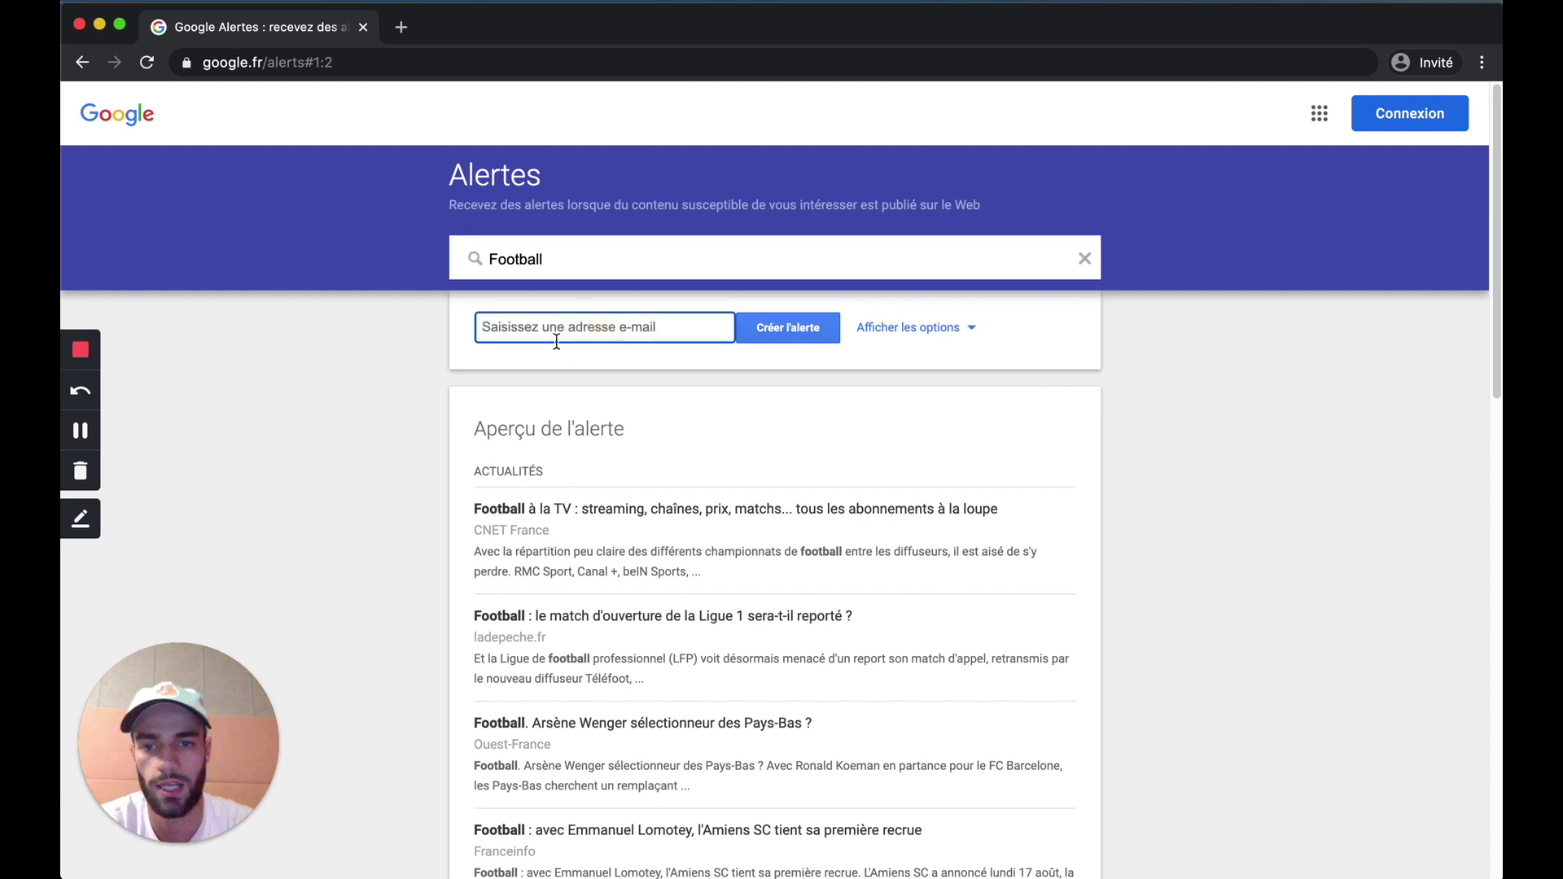
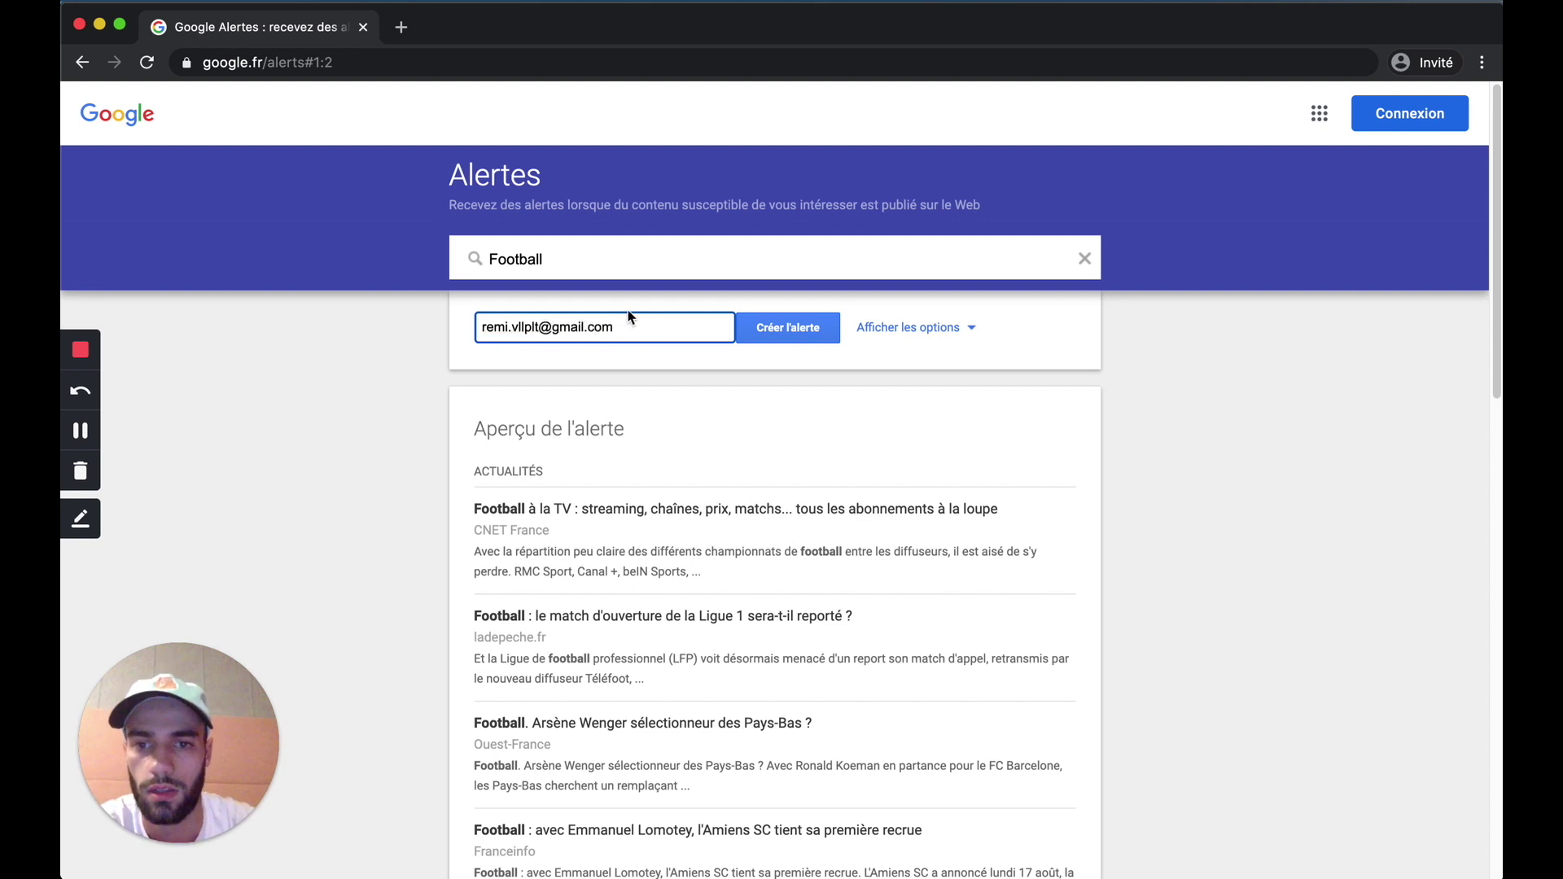
click(936, 327)
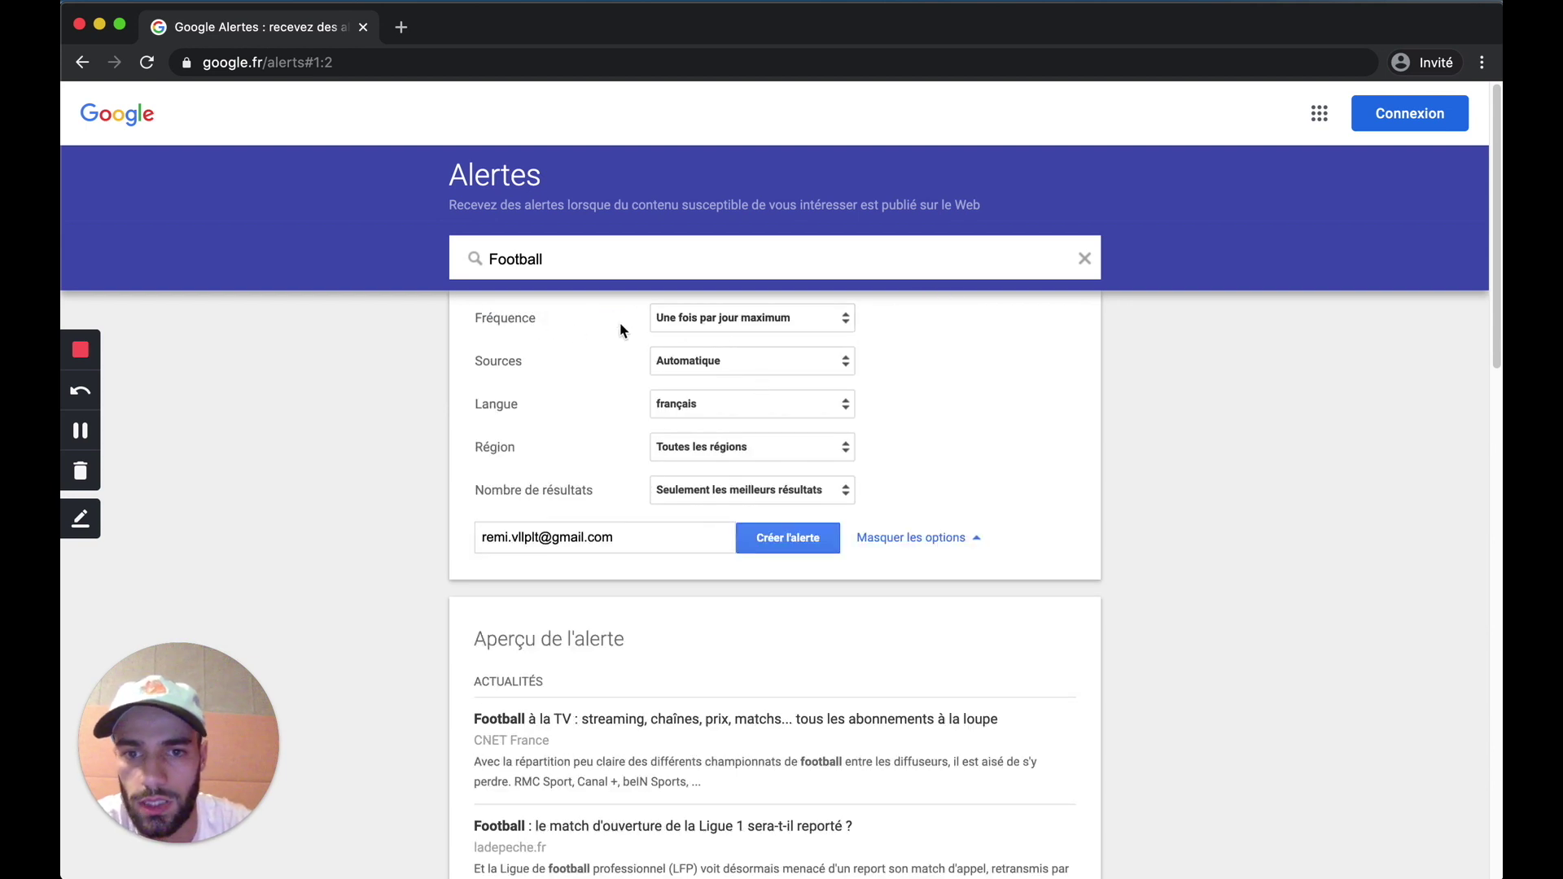
Step: Set Fréquence to 'Une fois par semaine maximum' and check the available Sources choices
click(700, 327)
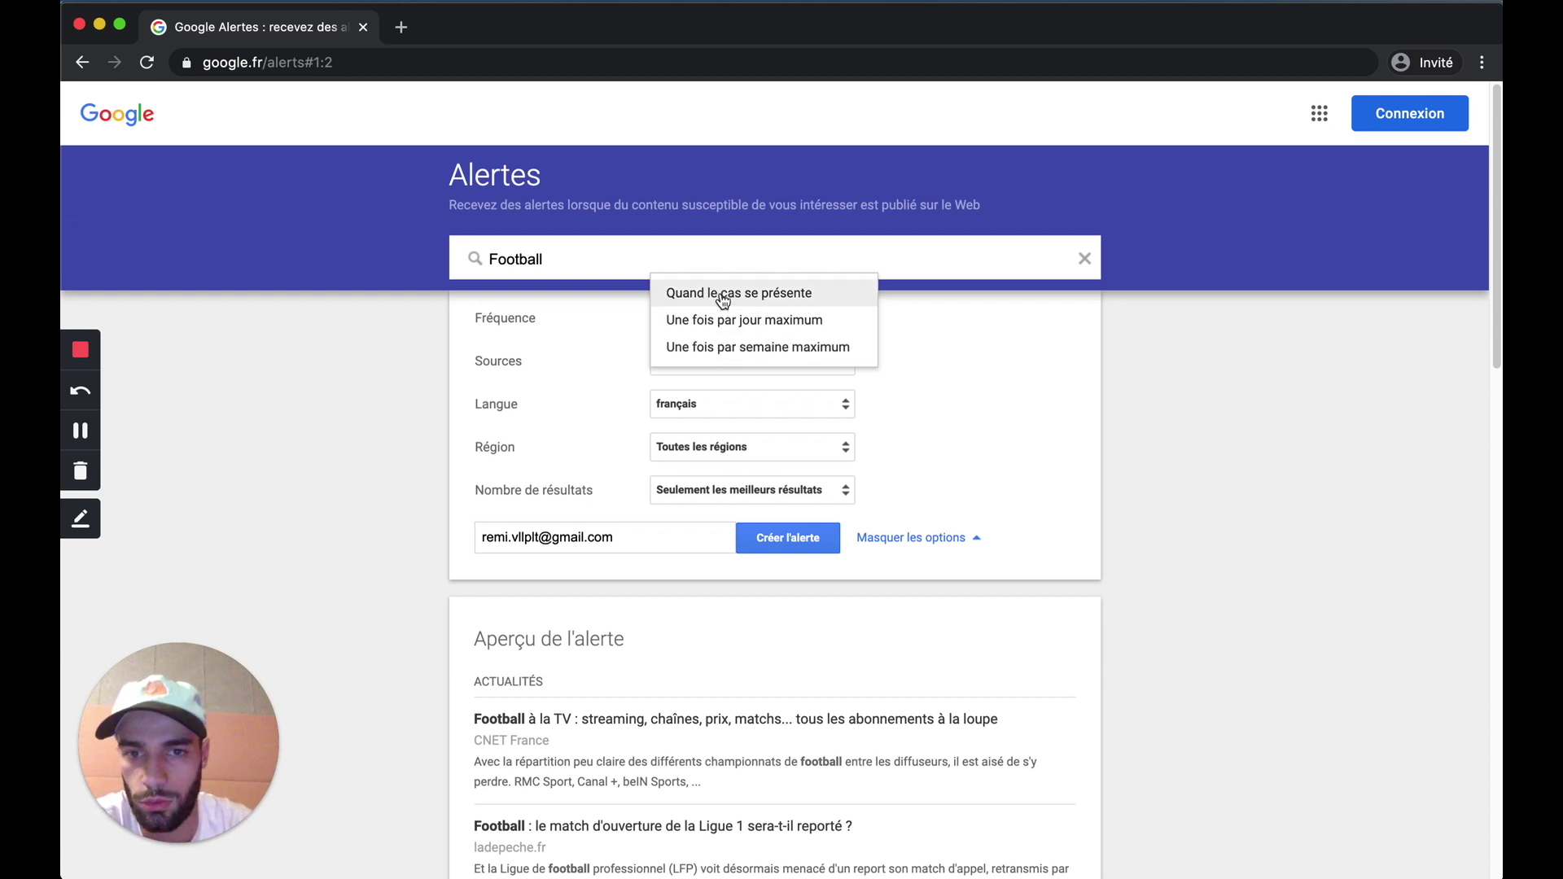
click(713, 347)
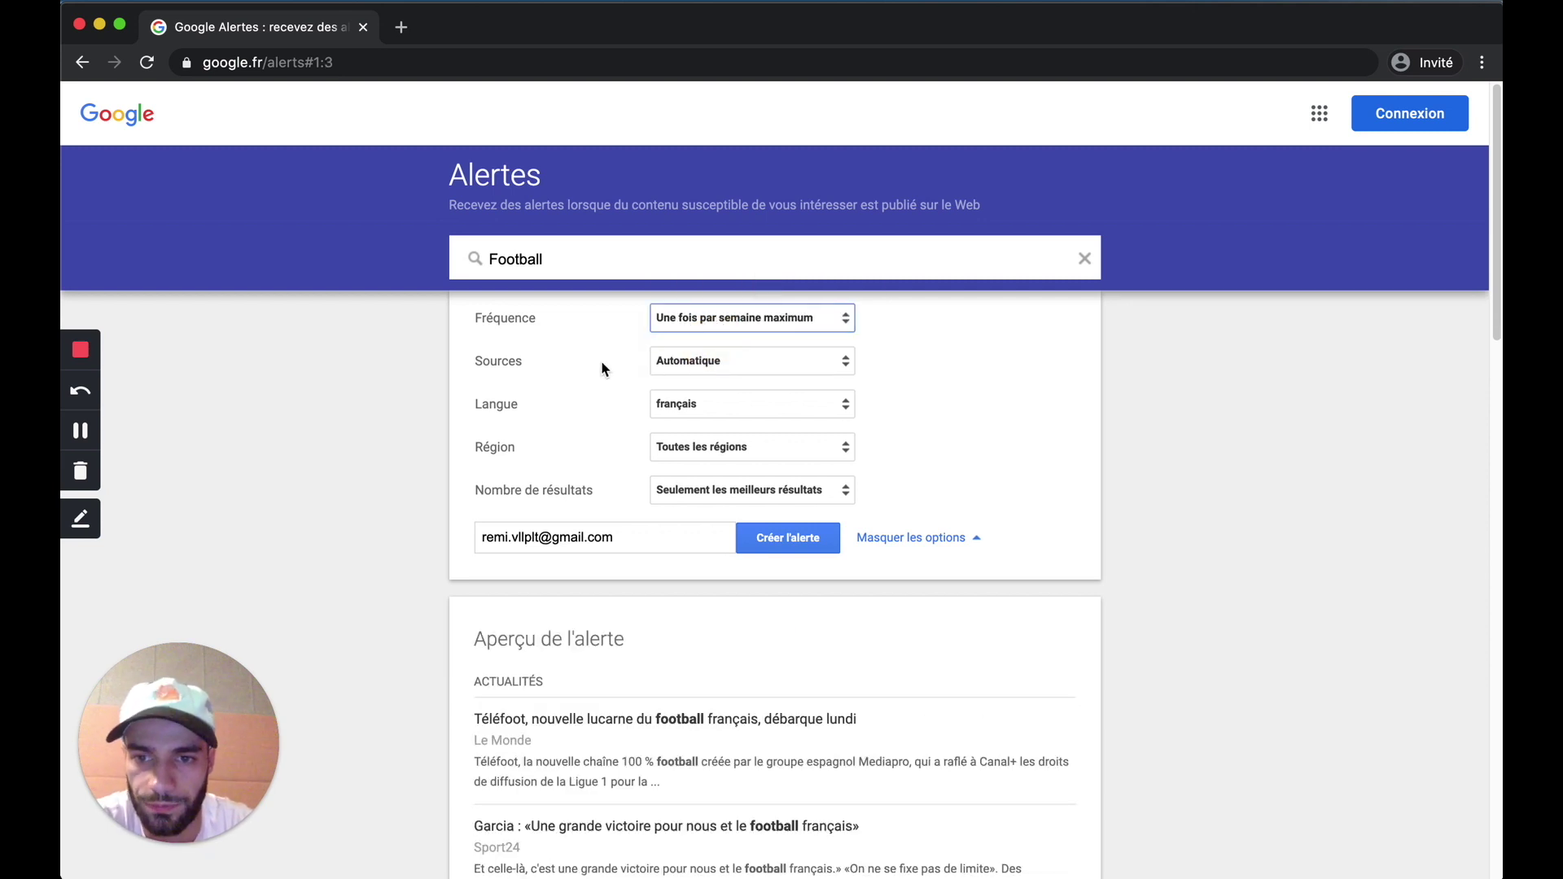
click(684, 363)
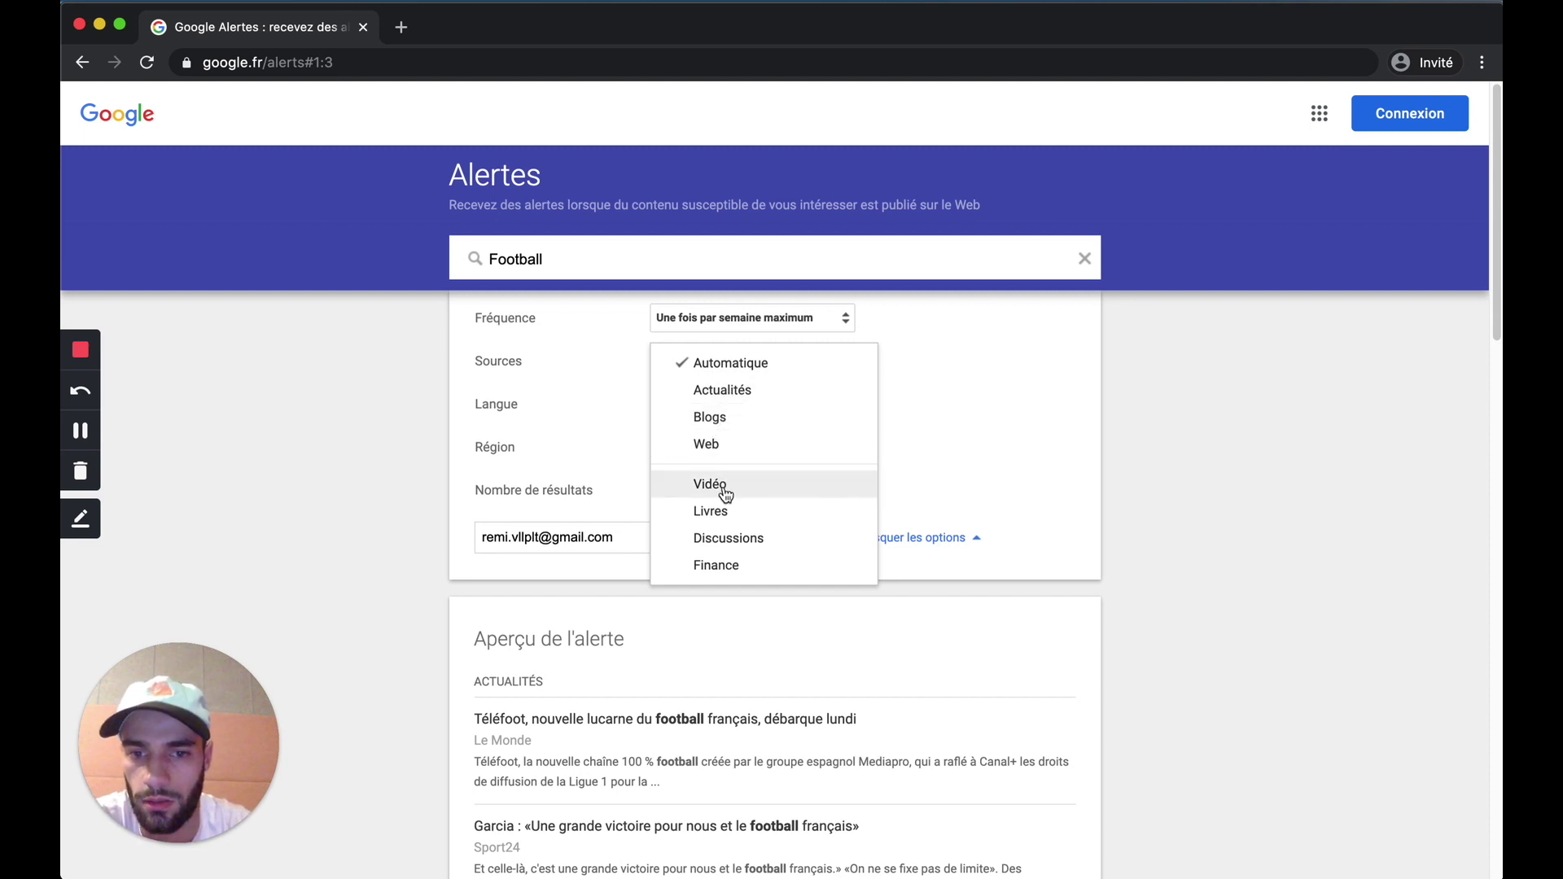
Step: Leave sources unchanged and set the alert language to français after briefly trying anglais
click(611, 411)
click(689, 406)
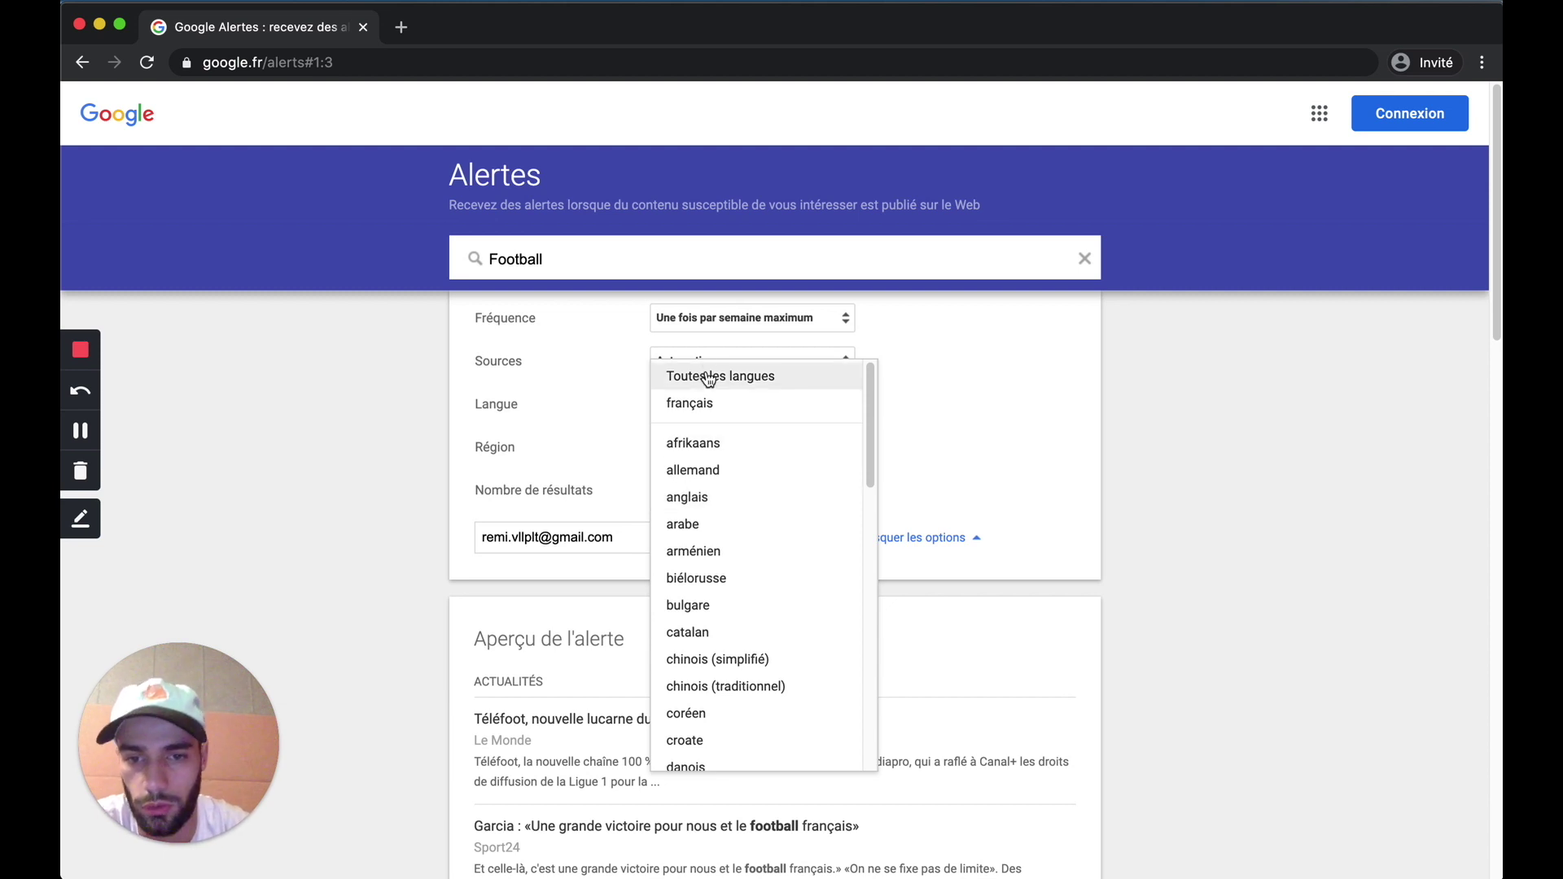
click(691, 497)
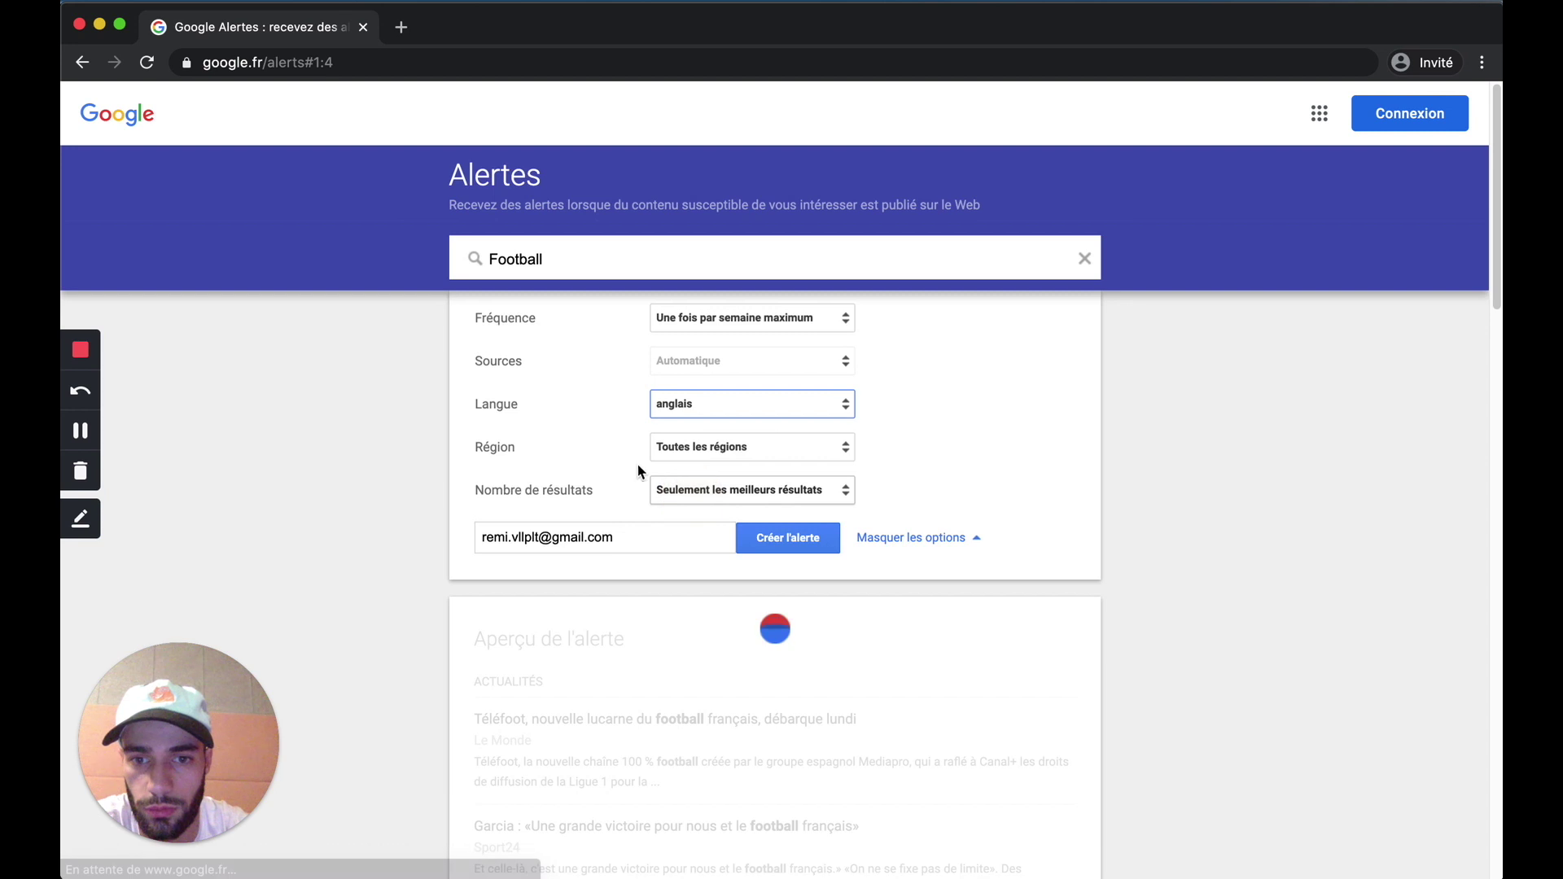
click(685, 405)
scroll(698, 538, down, 3)
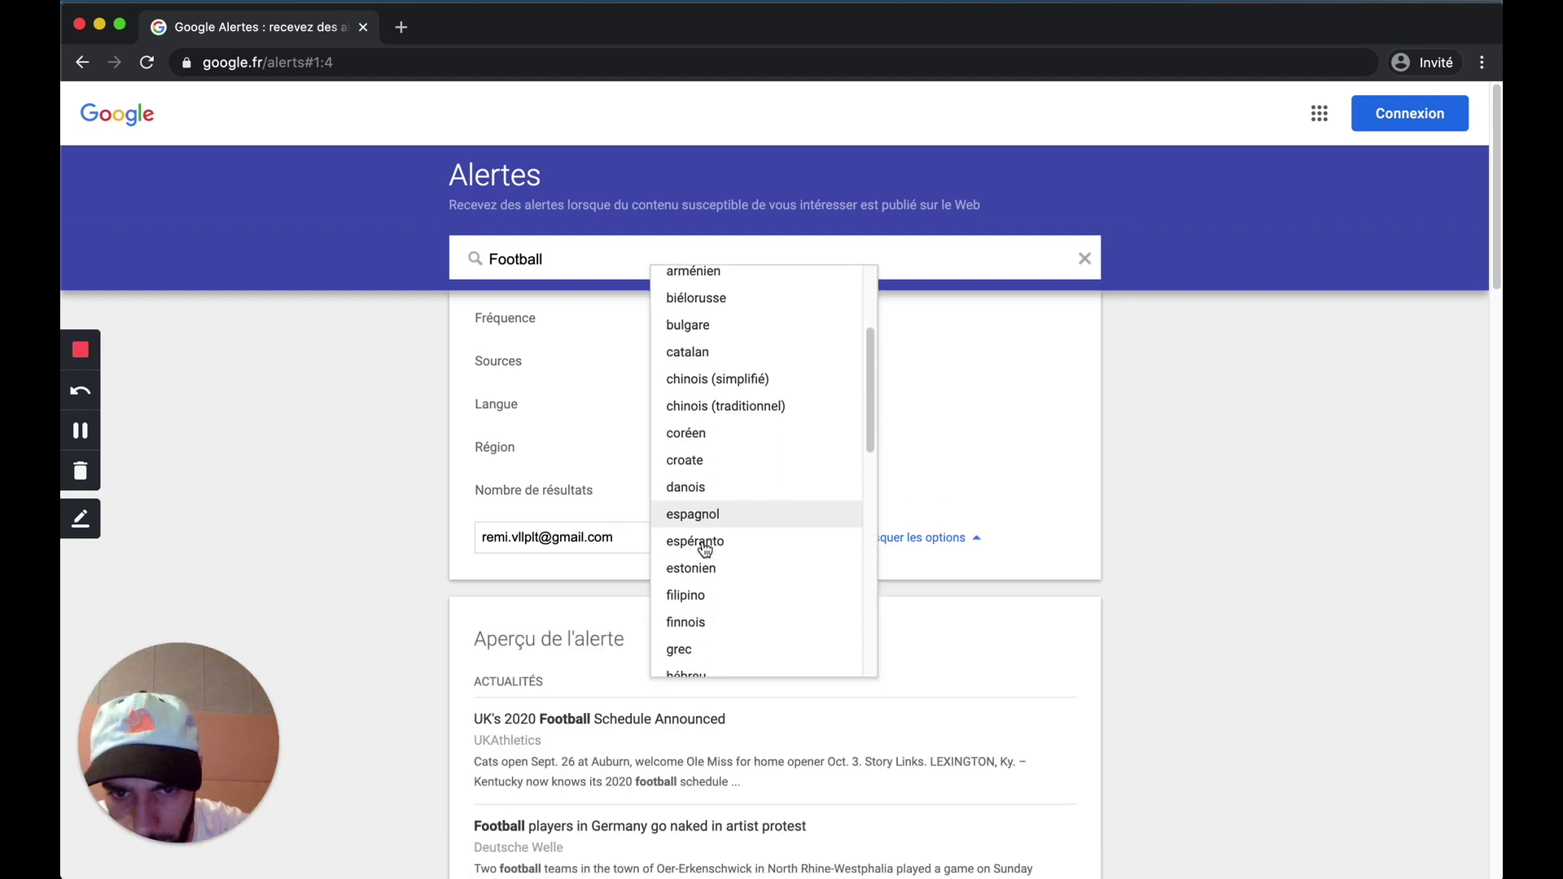
scroll(705, 550, up, 2)
scroll(705, 550, up, 1)
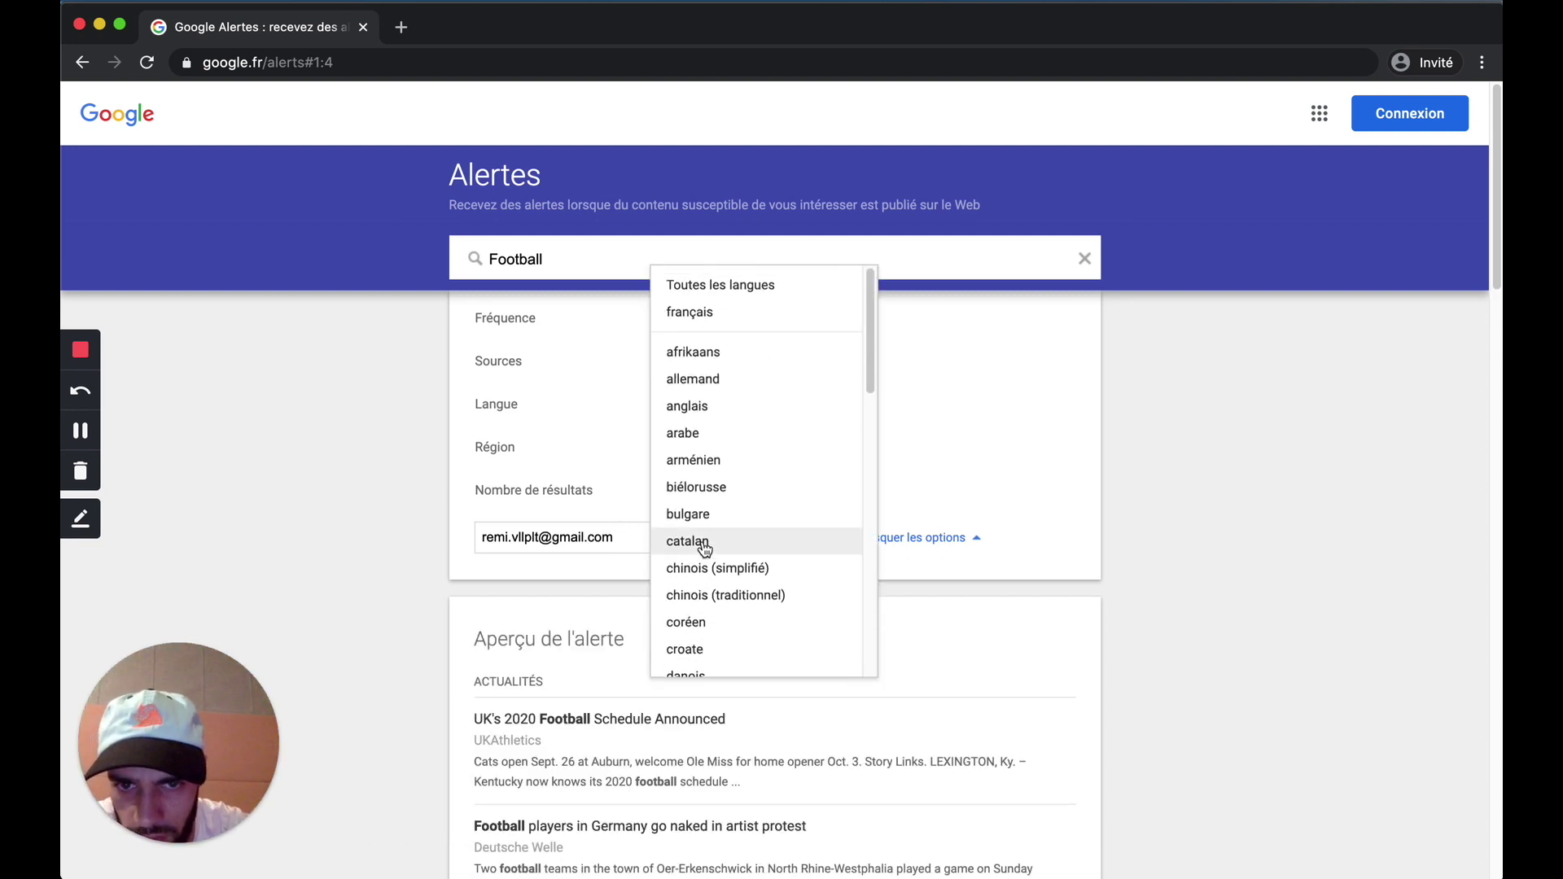
click(695, 316)
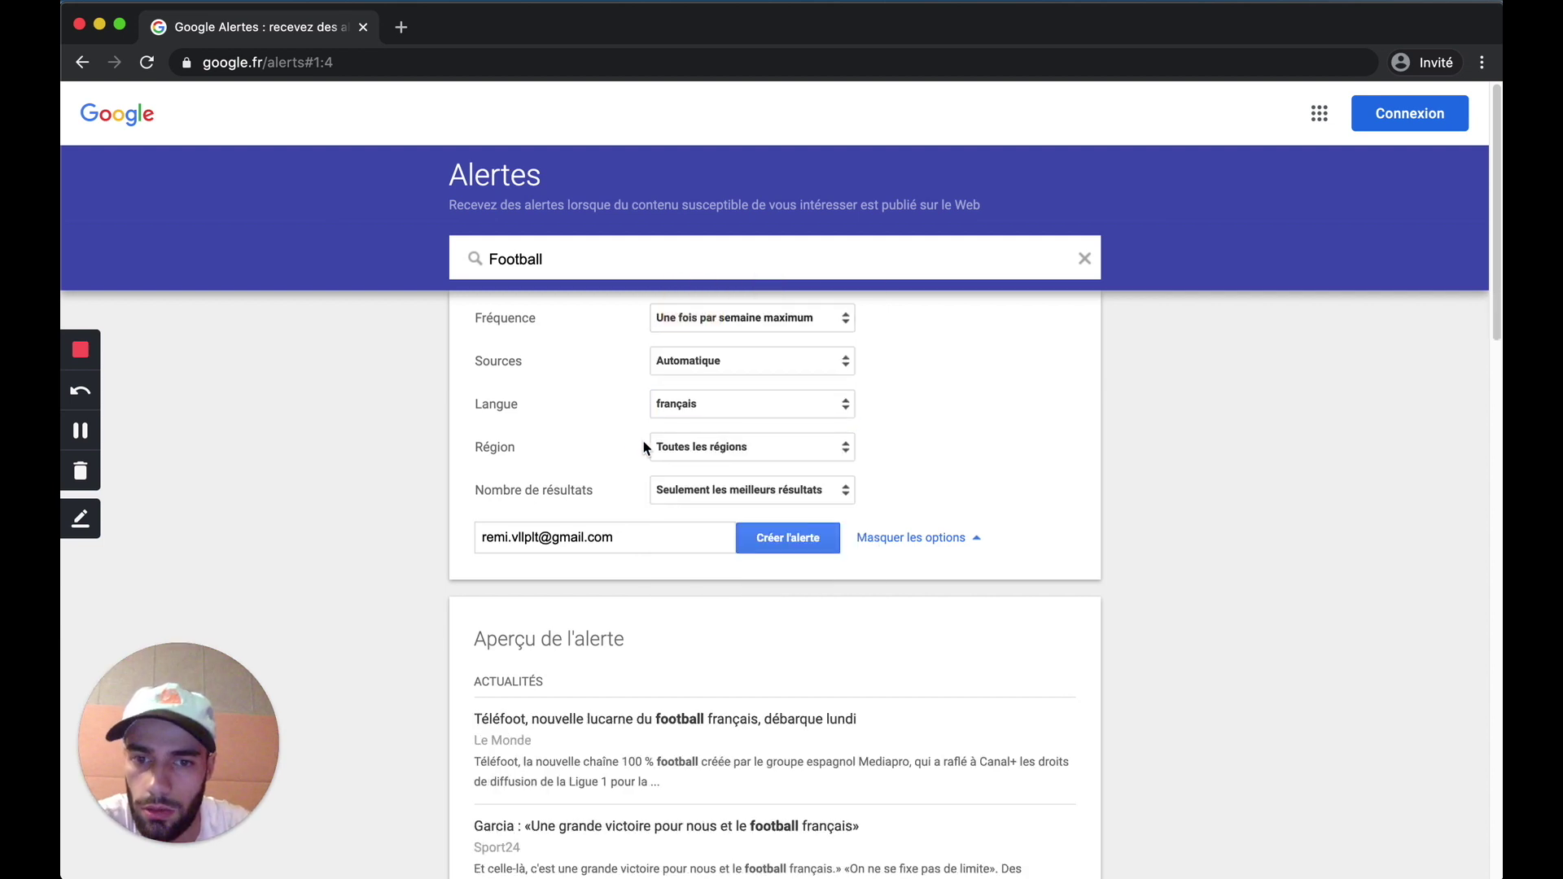
Step: Keep the alert region at Toutes les régions
click(669, 449)
scroll(719, 593, down, 5)
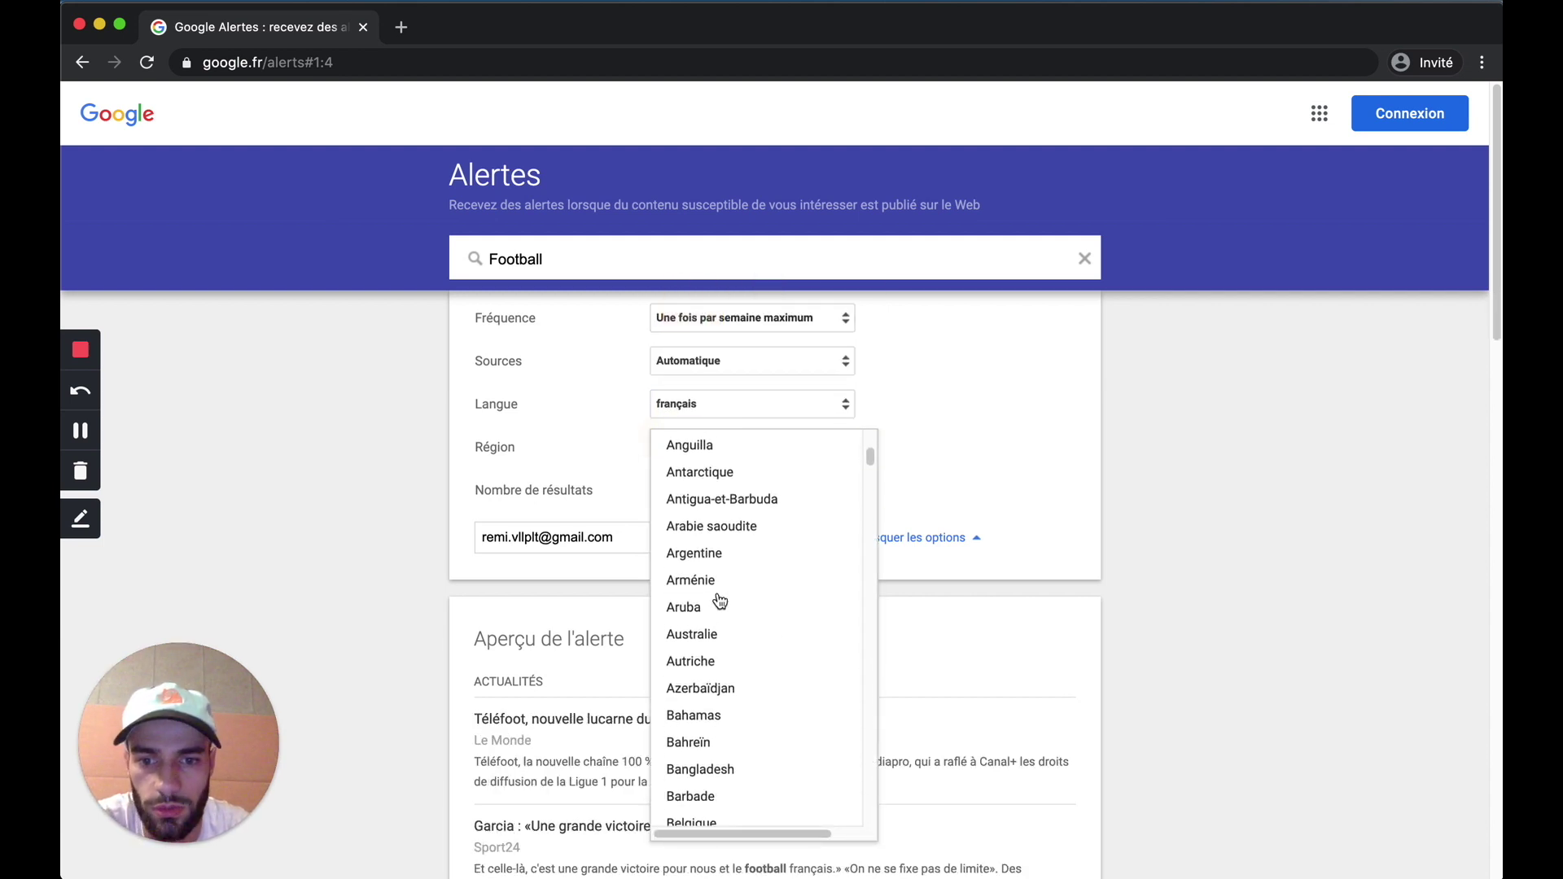
scroll(719, 601, down, 3)
scroll(719, 601, up, 5)
click(939, 364)
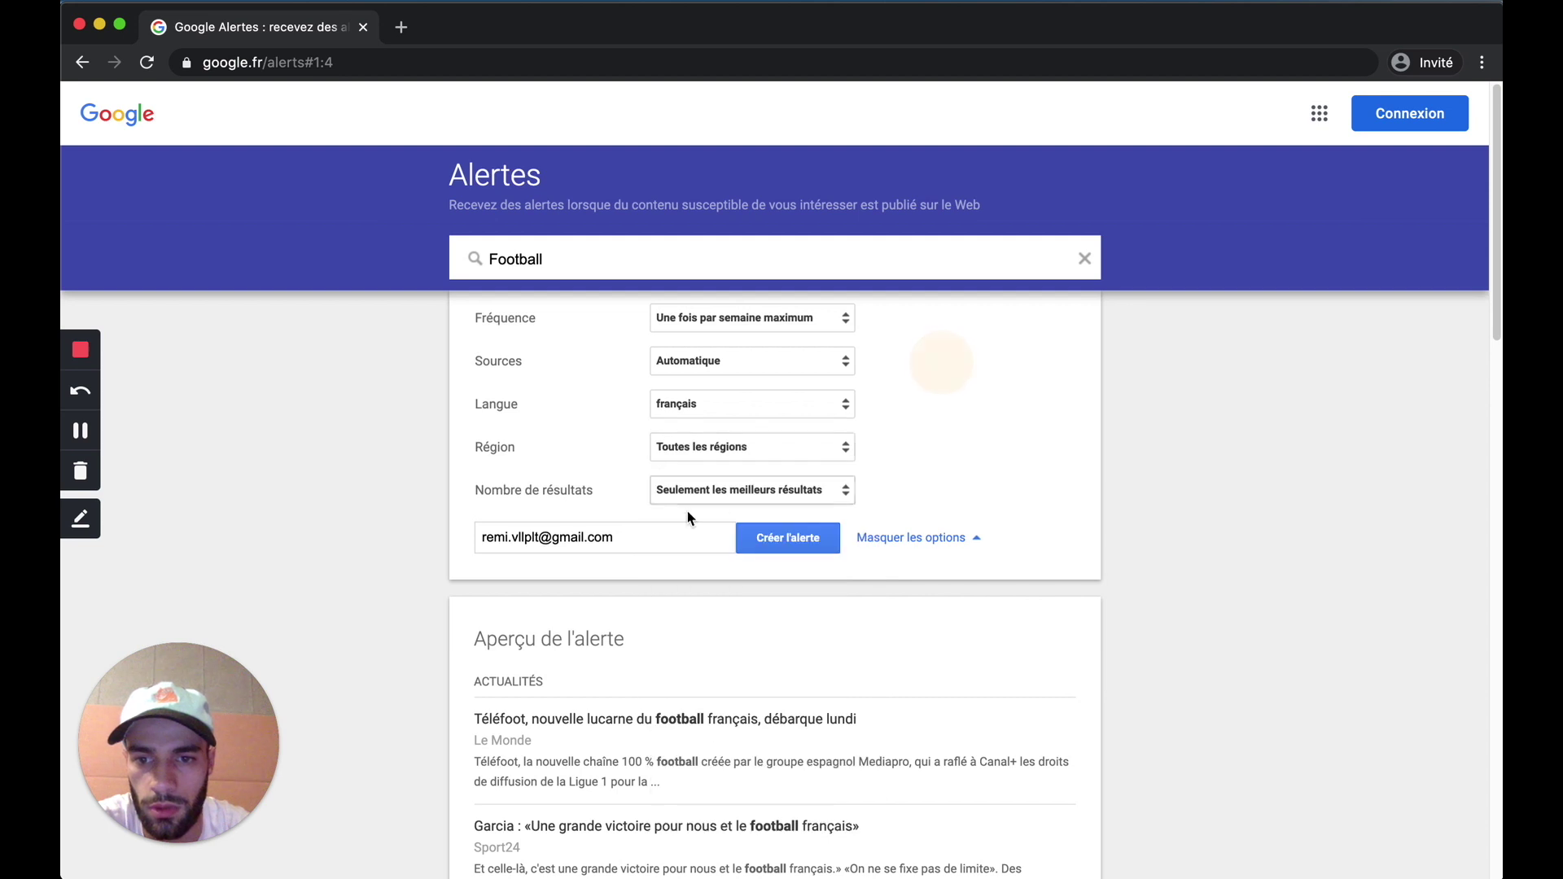
Step: Set the results count to 'Seulement les meilleurs résultats' and review the alert preview
click(674, 500)
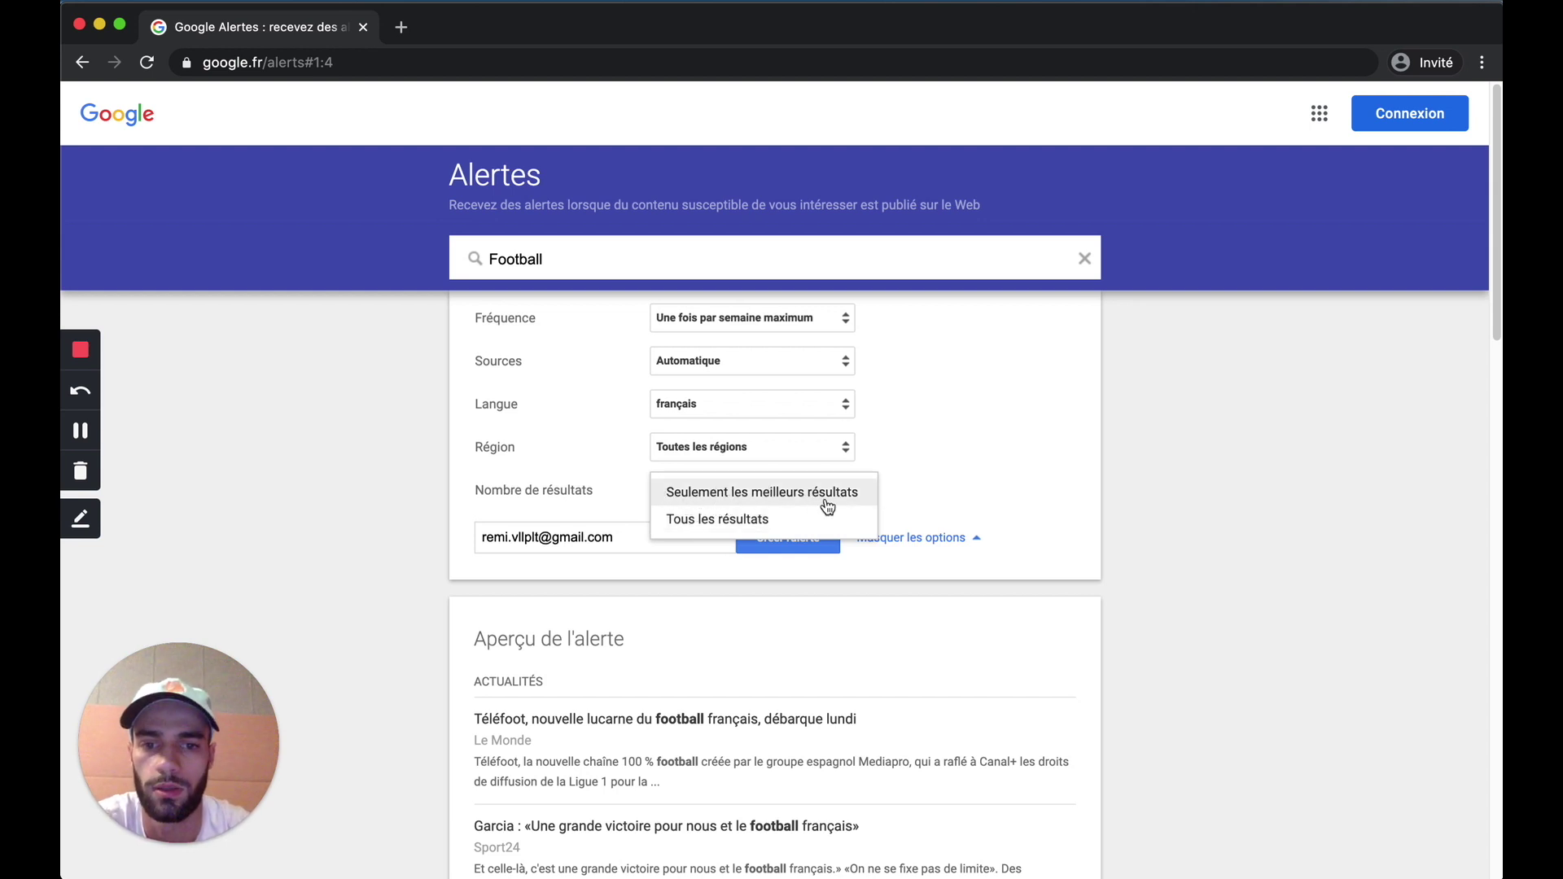
click(918, 466)
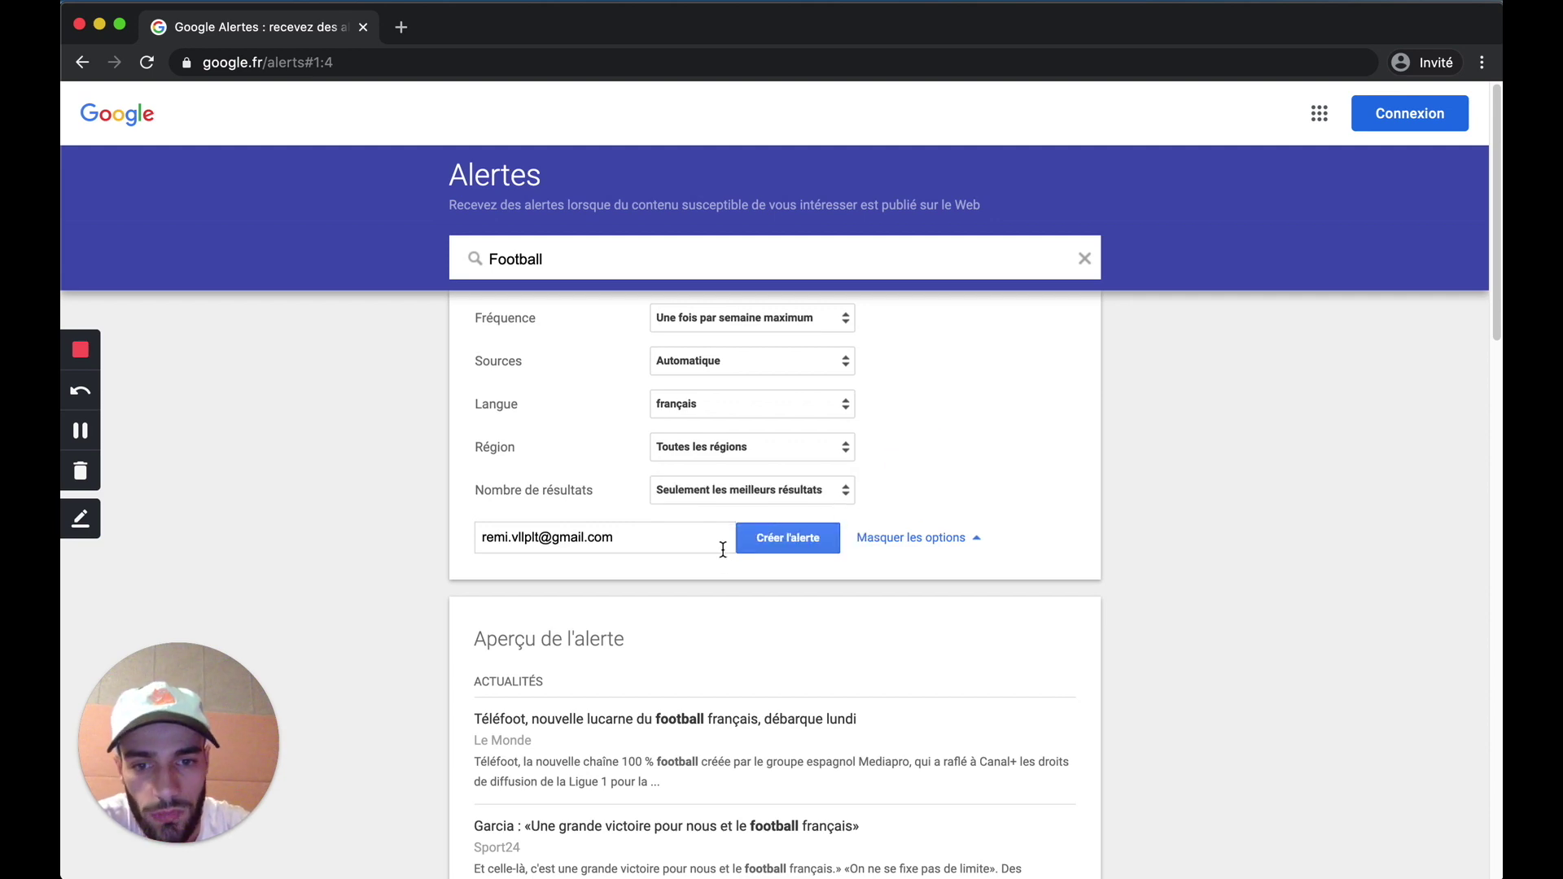
scroll(732, 570, down, 5)
scroll(758, 620, up, 5)
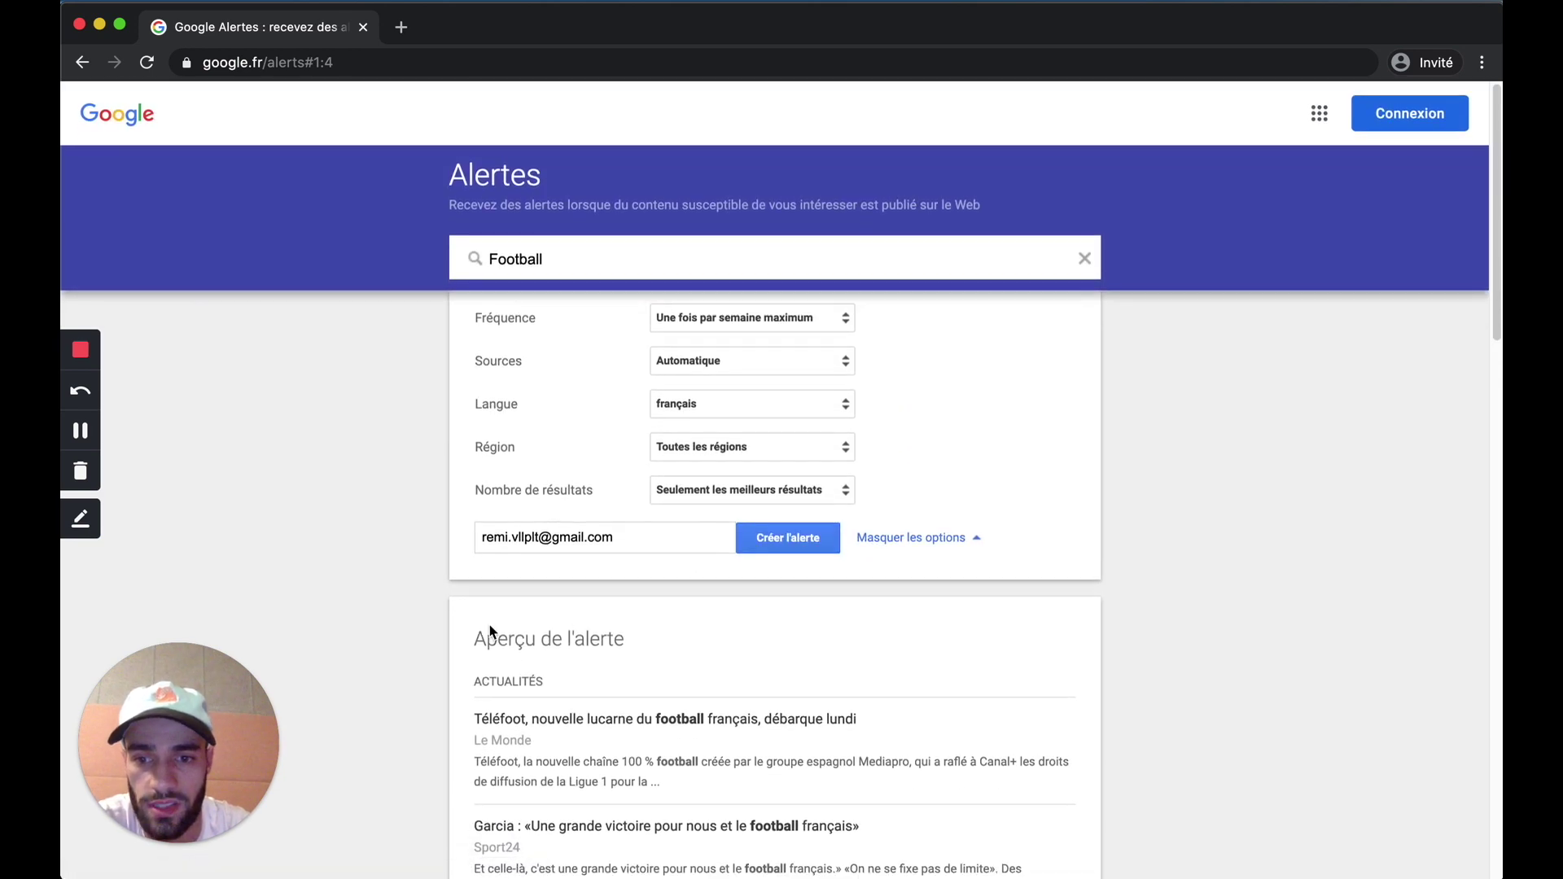
scroll(476, 794, down, 5)
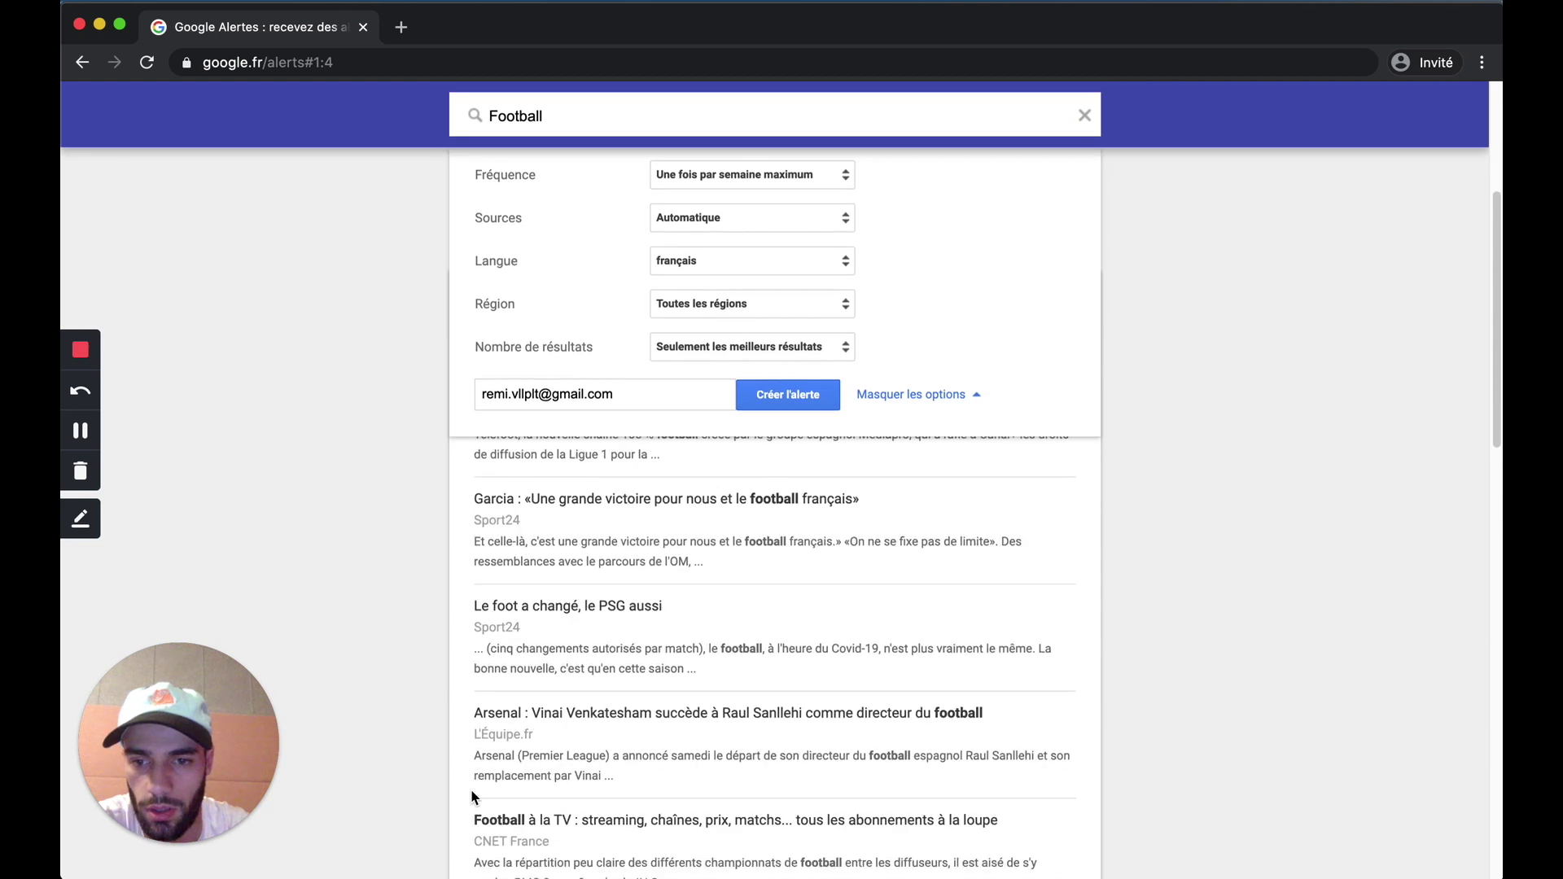
scroll(484, 773, up, 5)
Step: Start creating the alert and sign in to the Google account with its e-mail and password
click(785, 543)
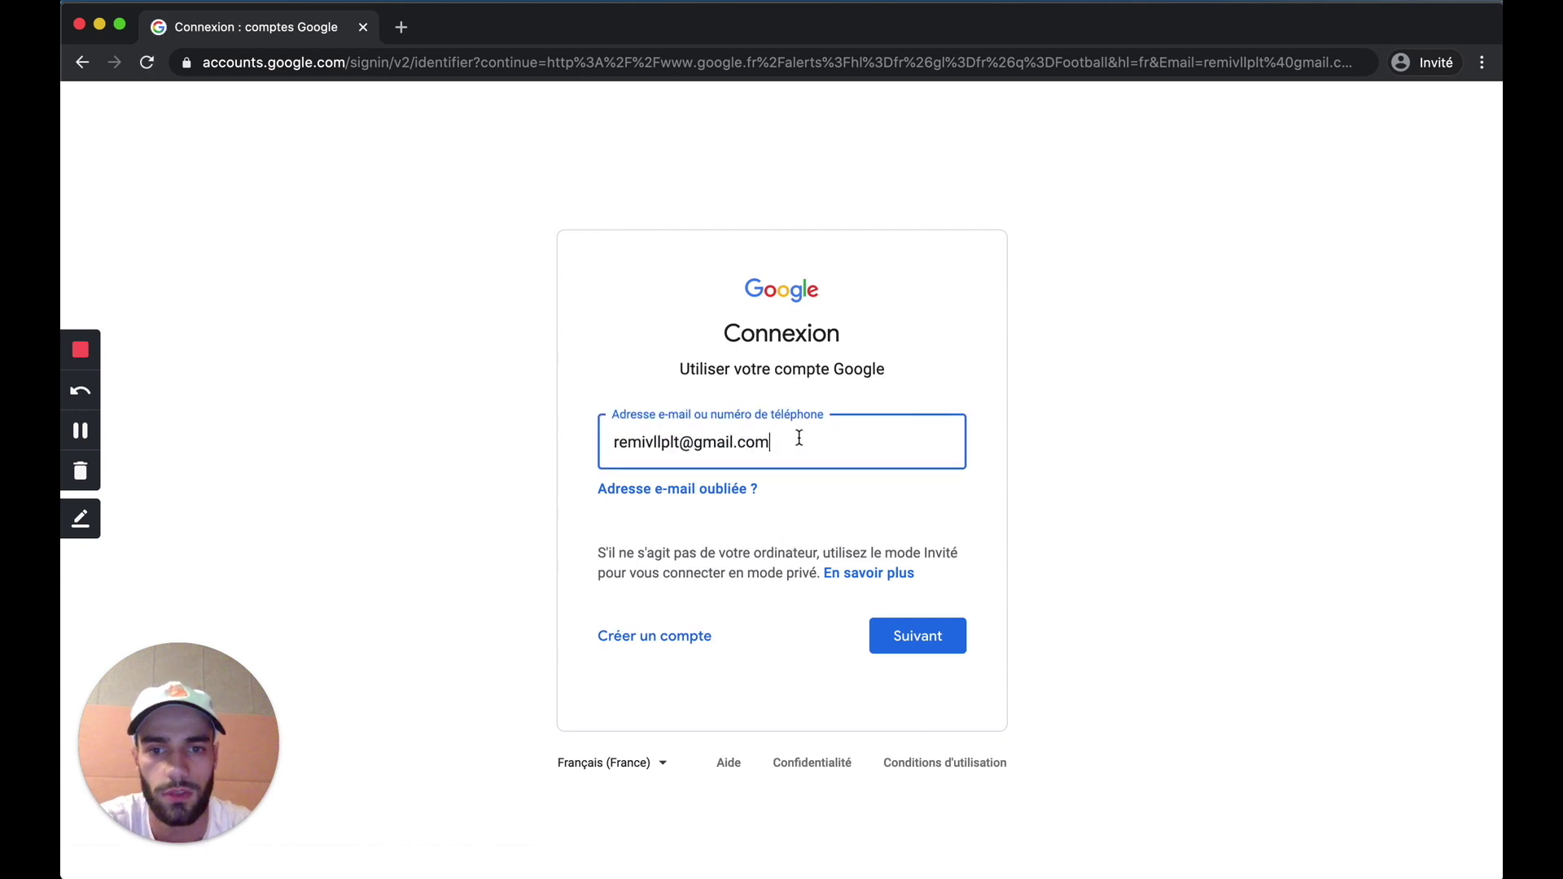
click(917, 637)
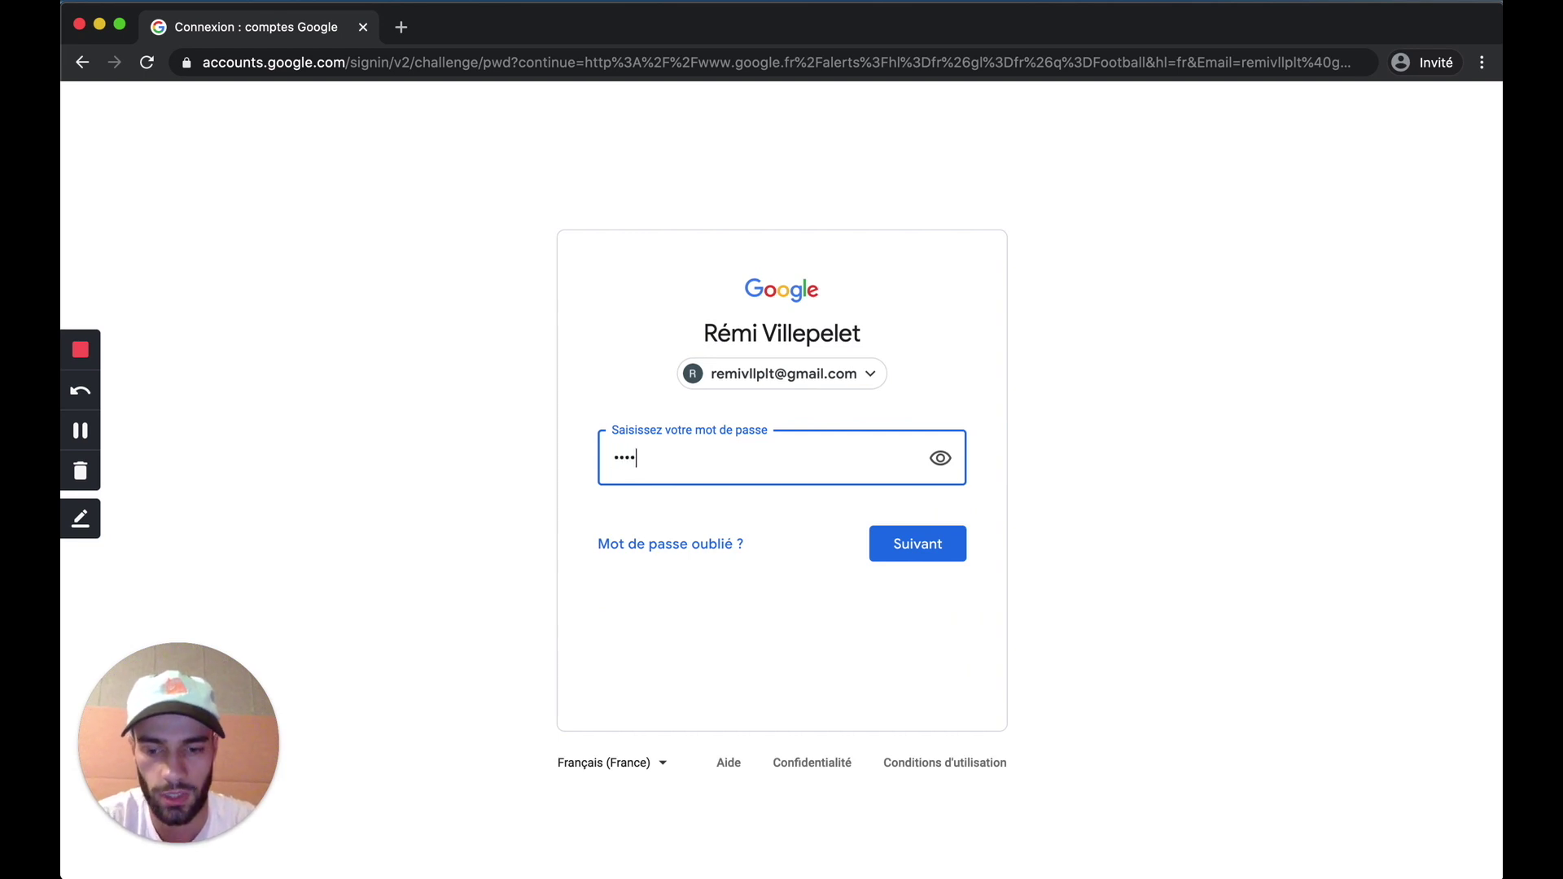
click(920, 562)
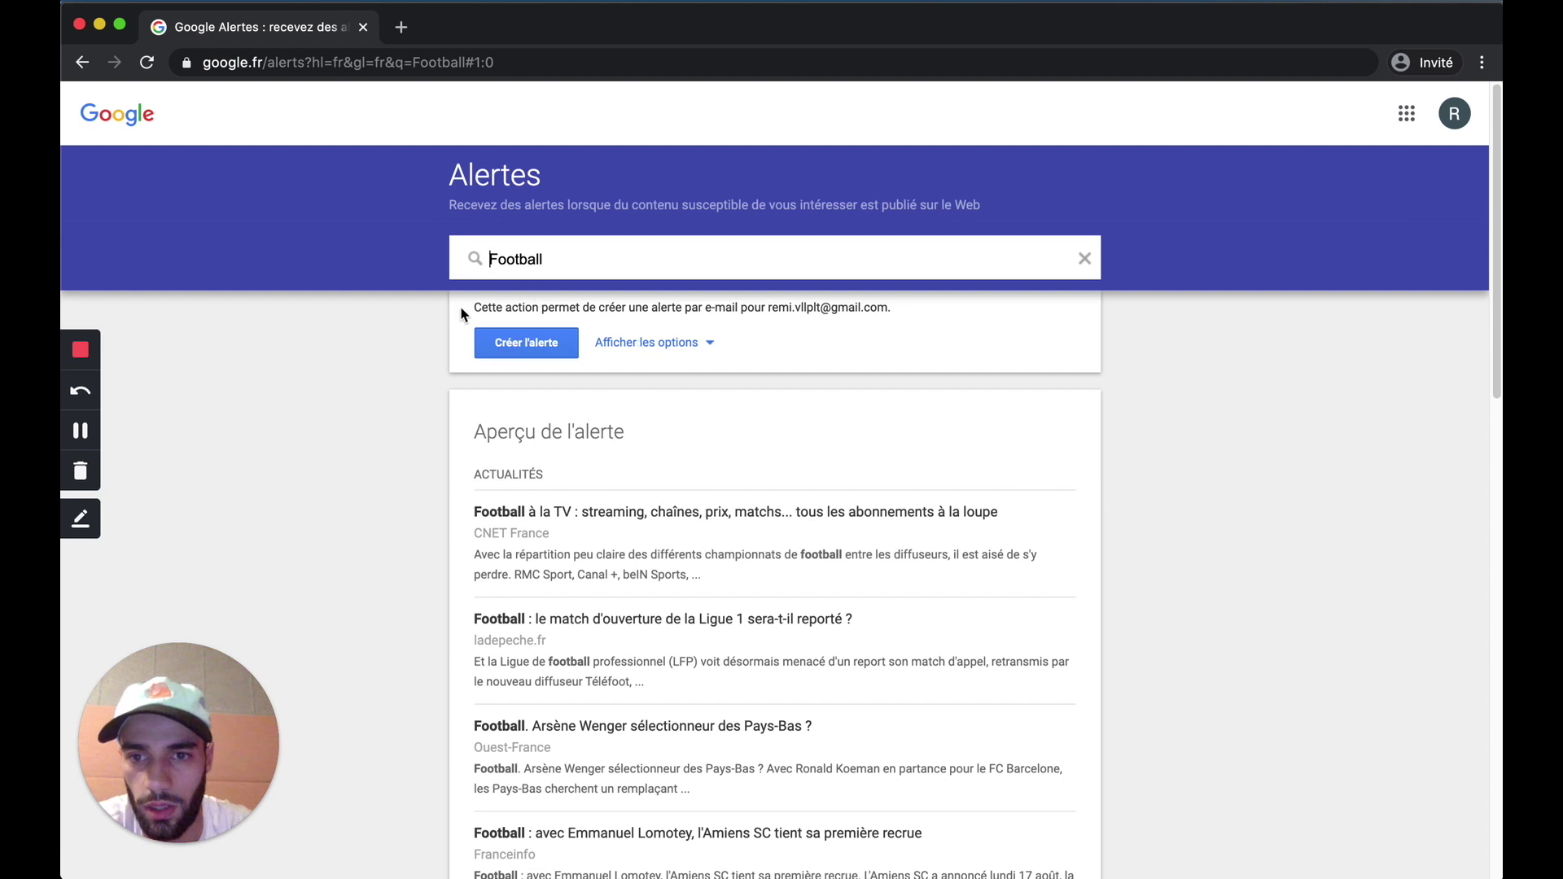
Step: Review the delivery address and options, then create the Football alert
drag(472, 307, 889, 310)
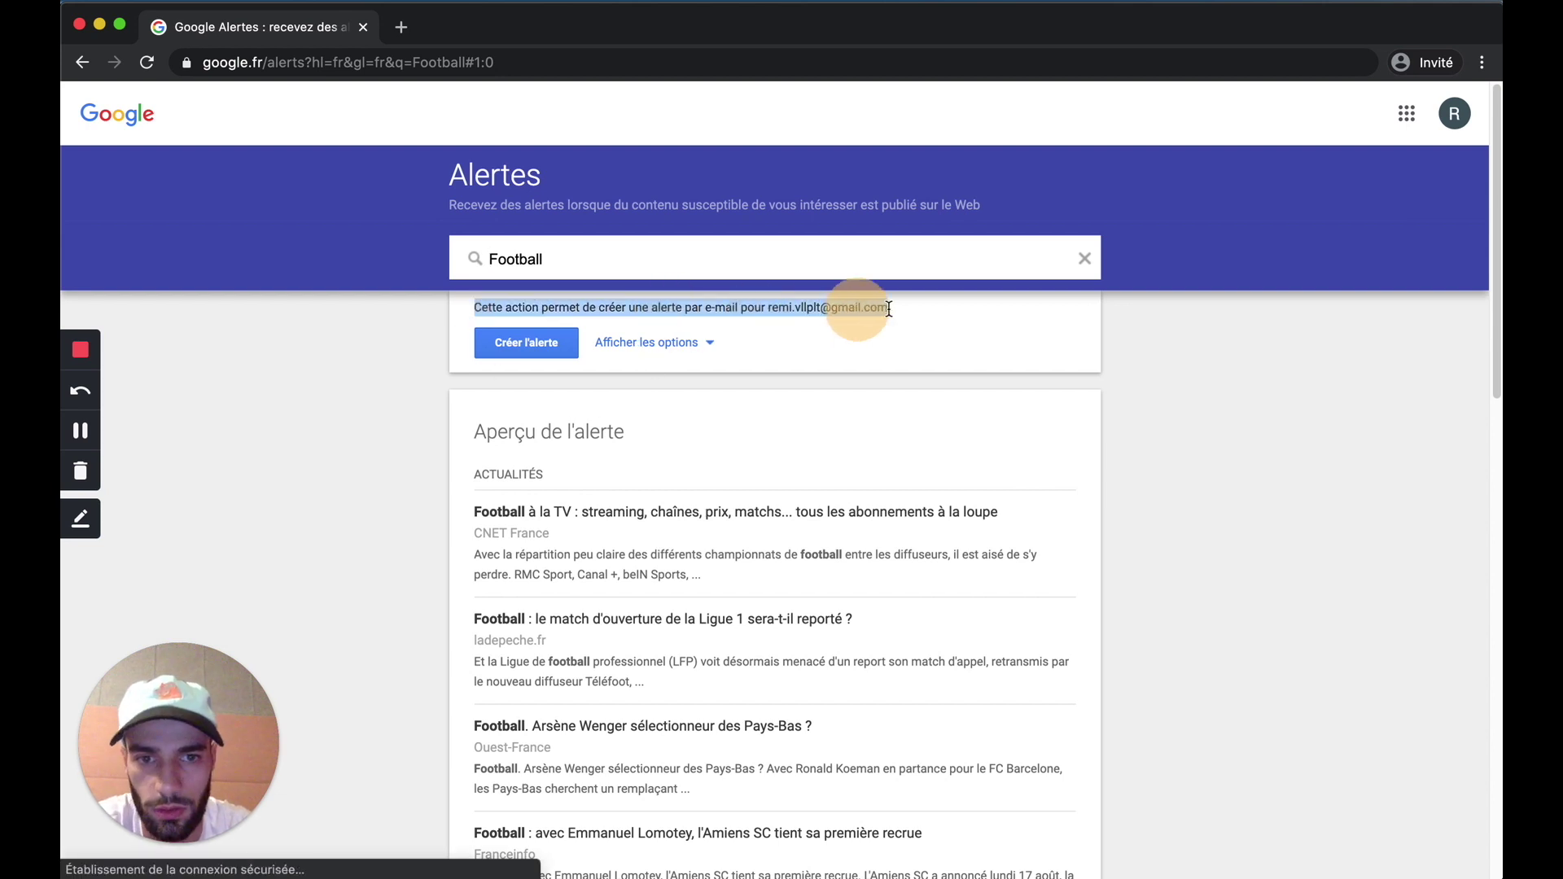
click(626, 342)
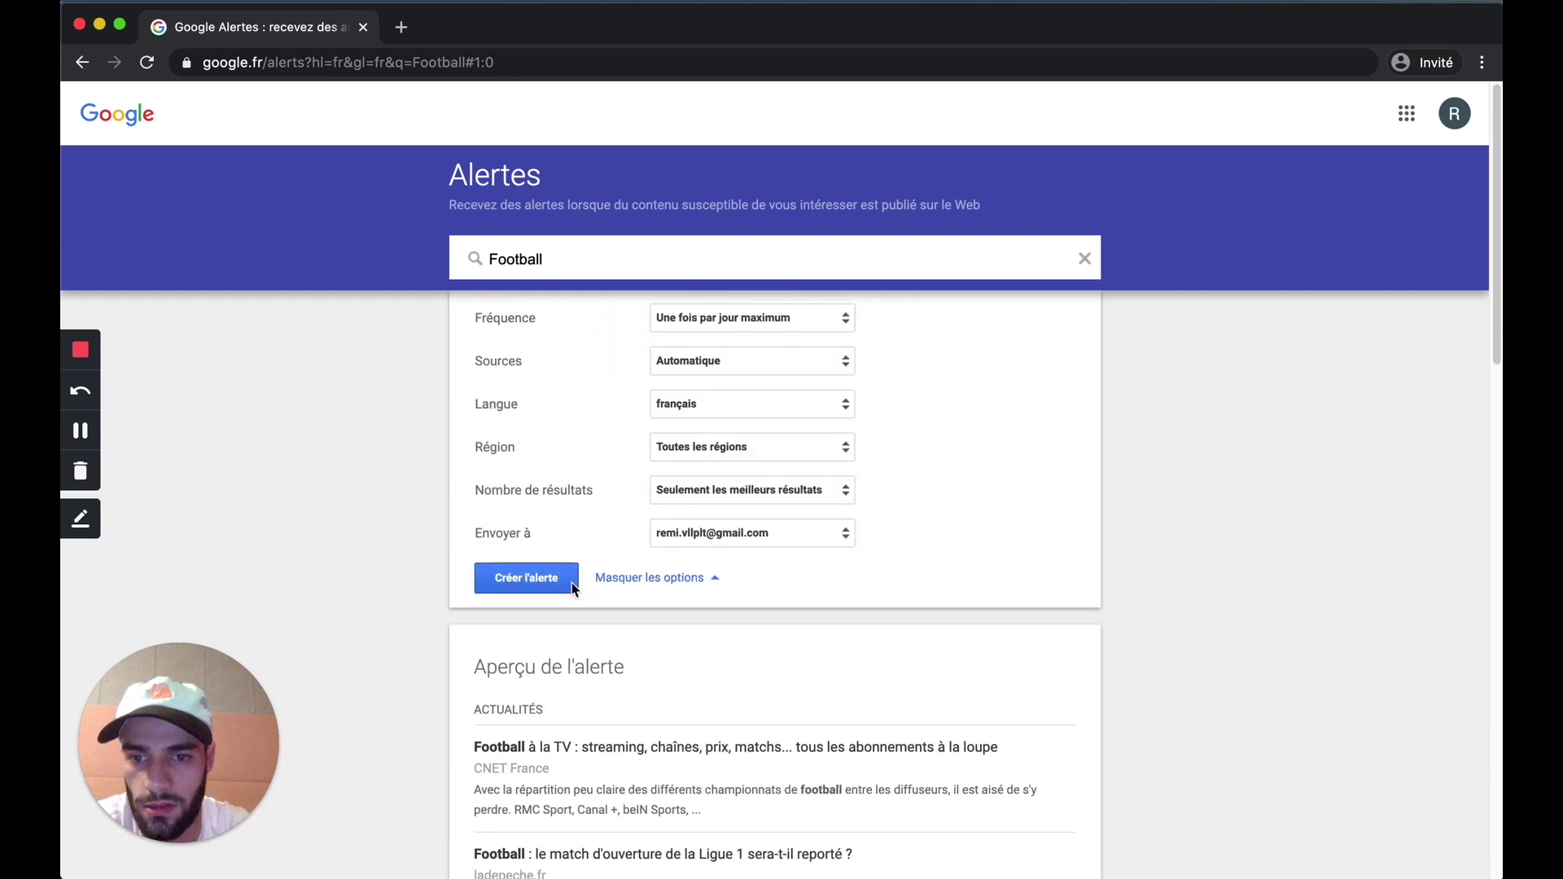
click(515, 579)
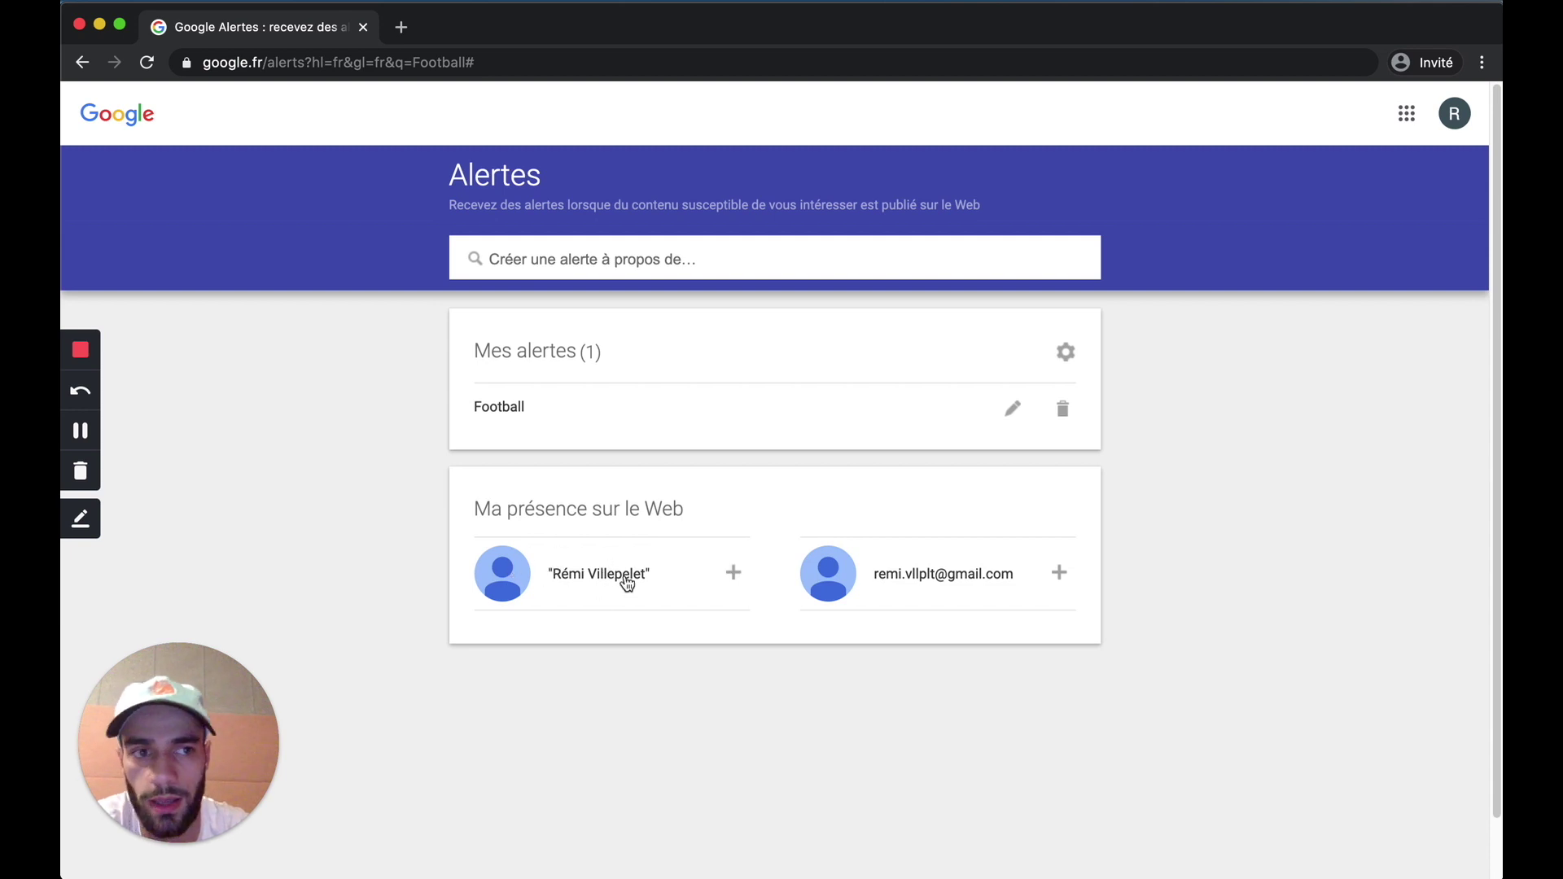
Step: Reopen the Football alert's settings for editing, keeping all regions
click(1455, 114)
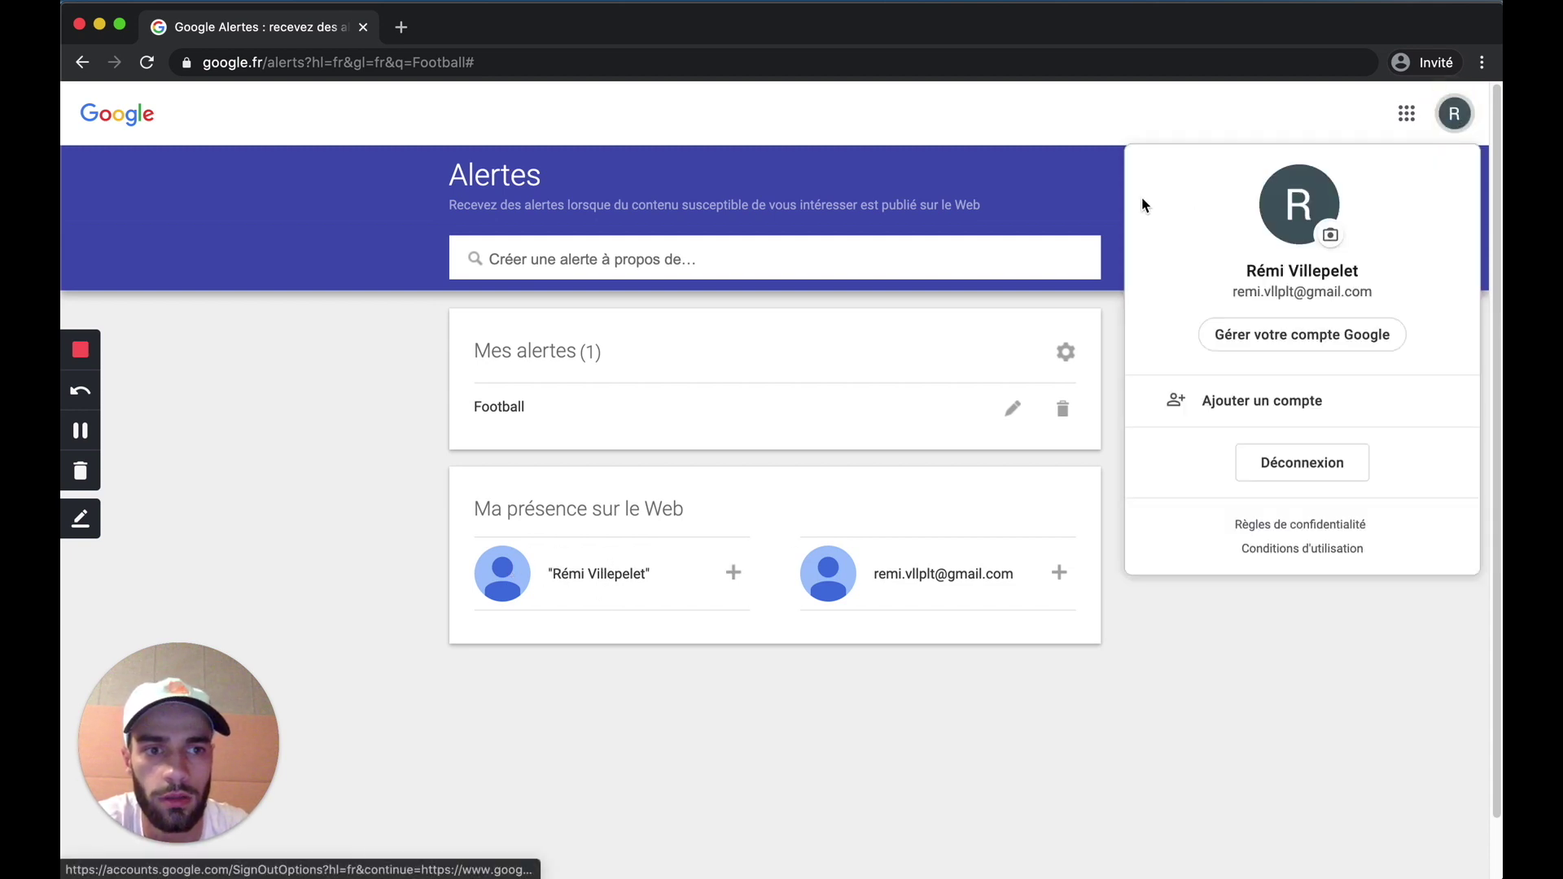
click(1098, 157)
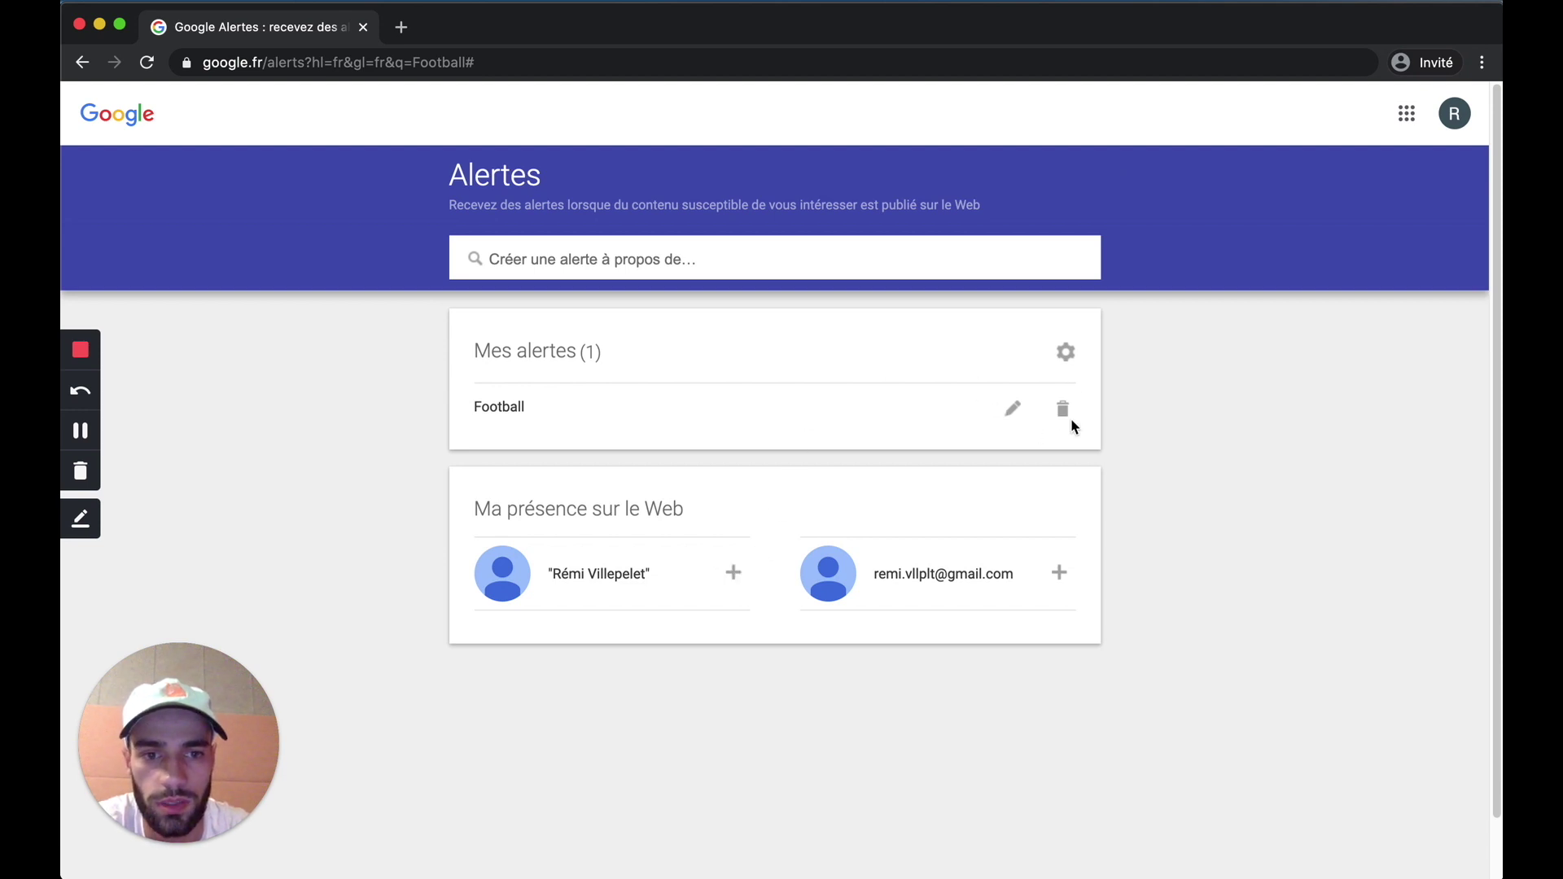
click(1023, 417)
click(744, 314)
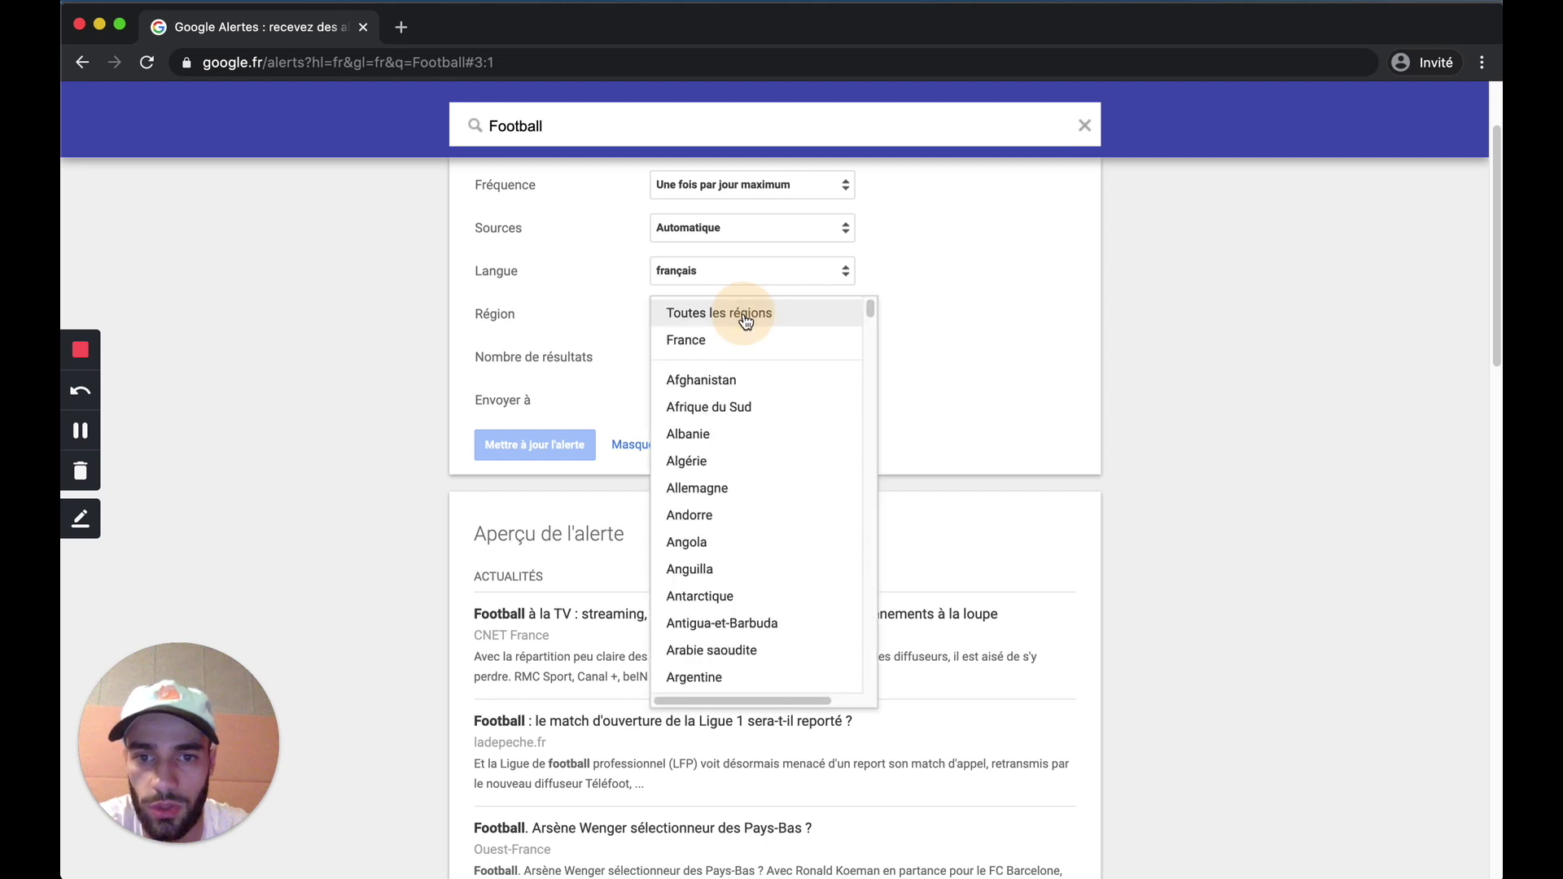
click(573, 315)
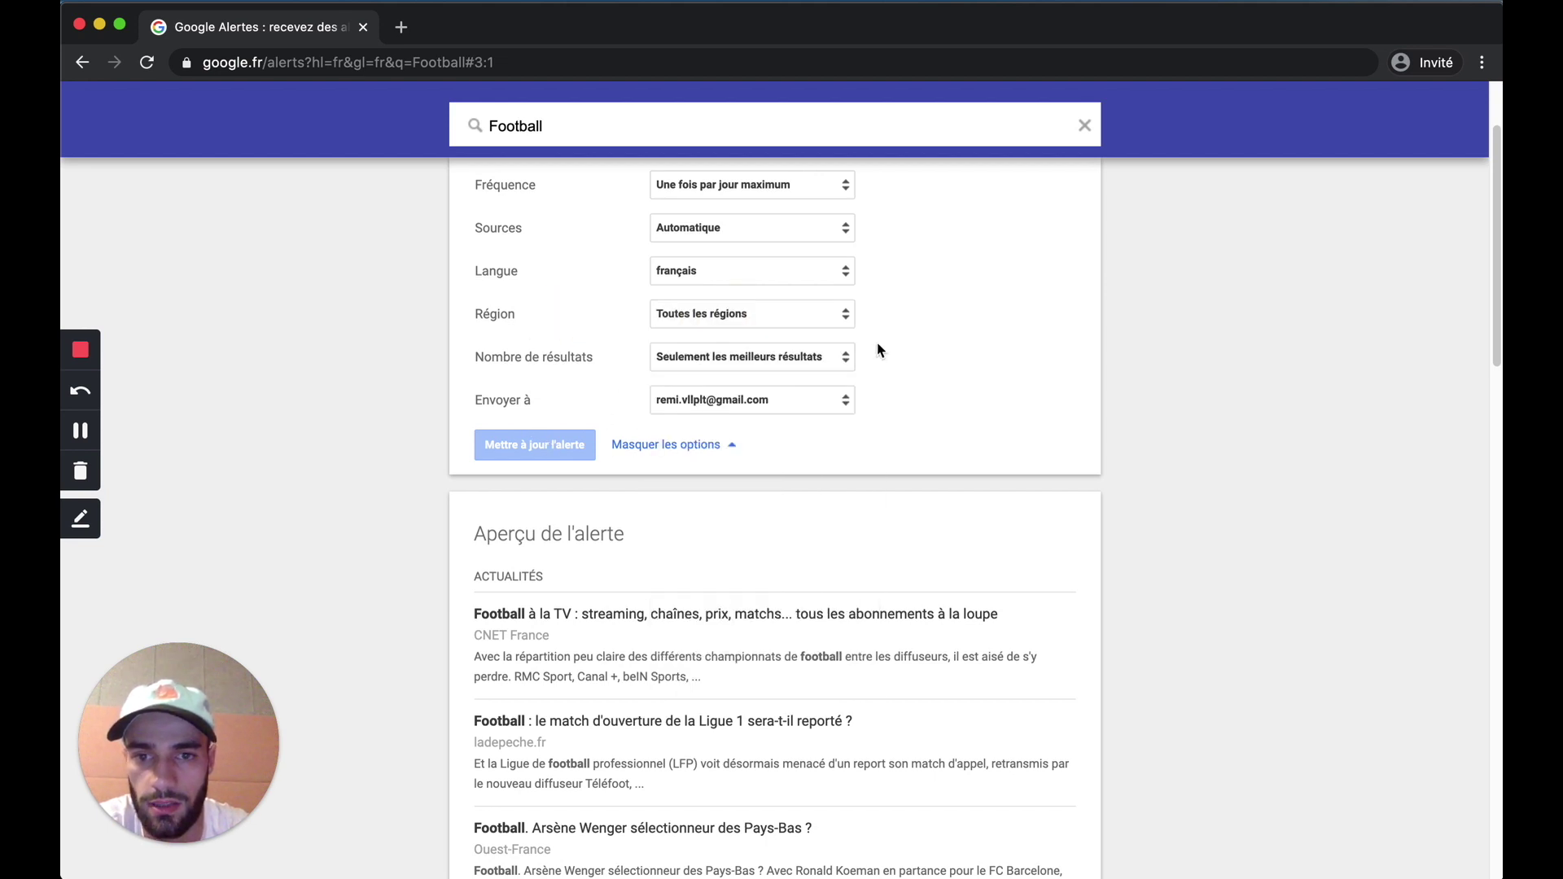
Step: Change the alert source to Blogs and update the Football alert
scroll(878, 350, up, 3)
click(725, 361)
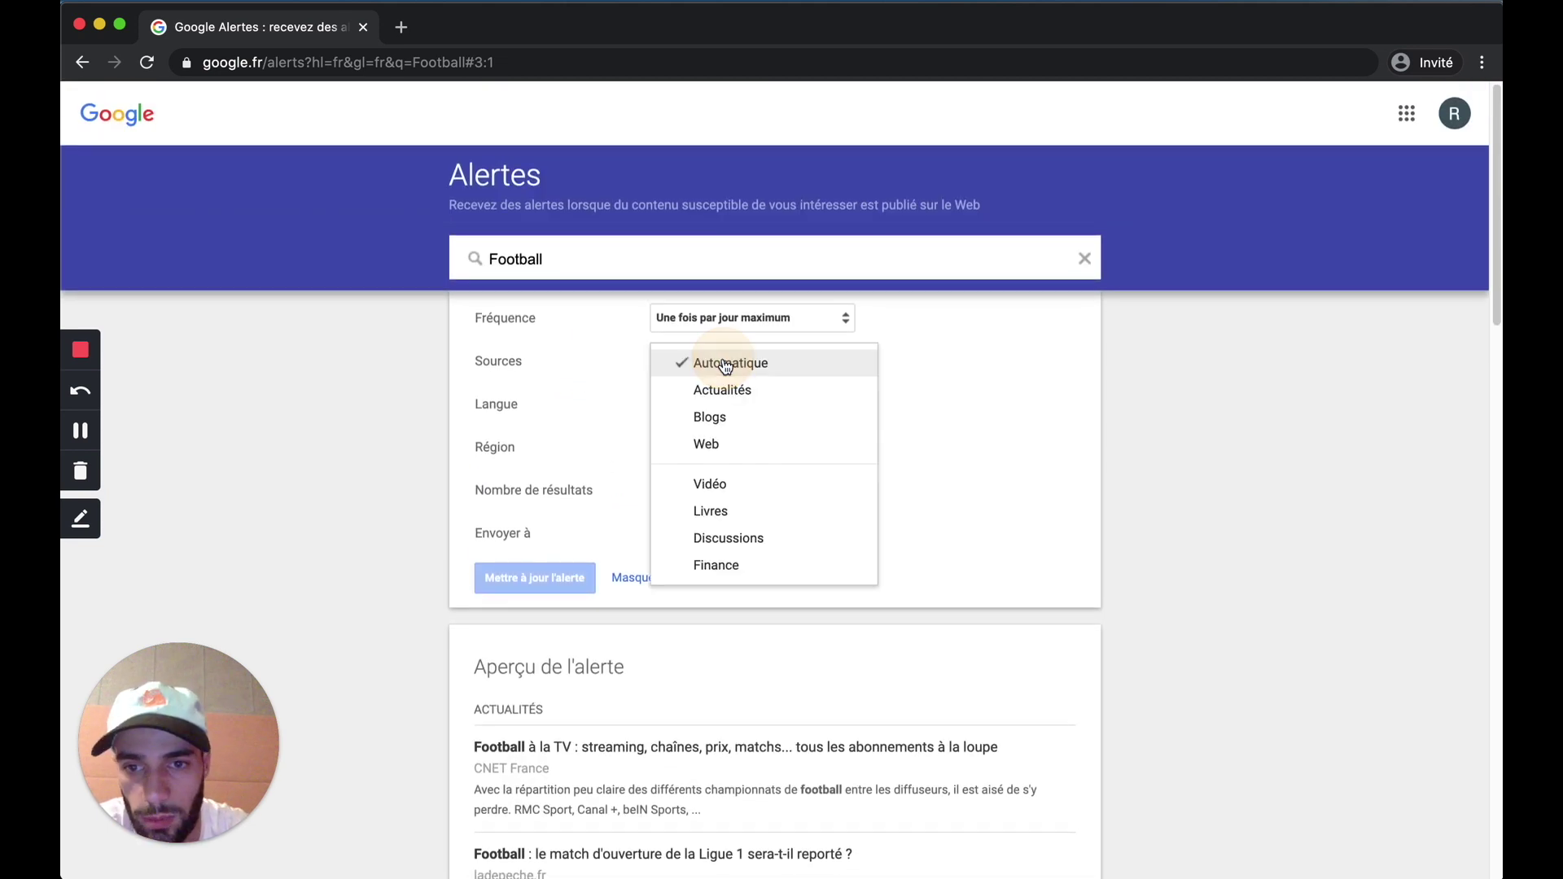
click(716, 420)
click(540, 576)
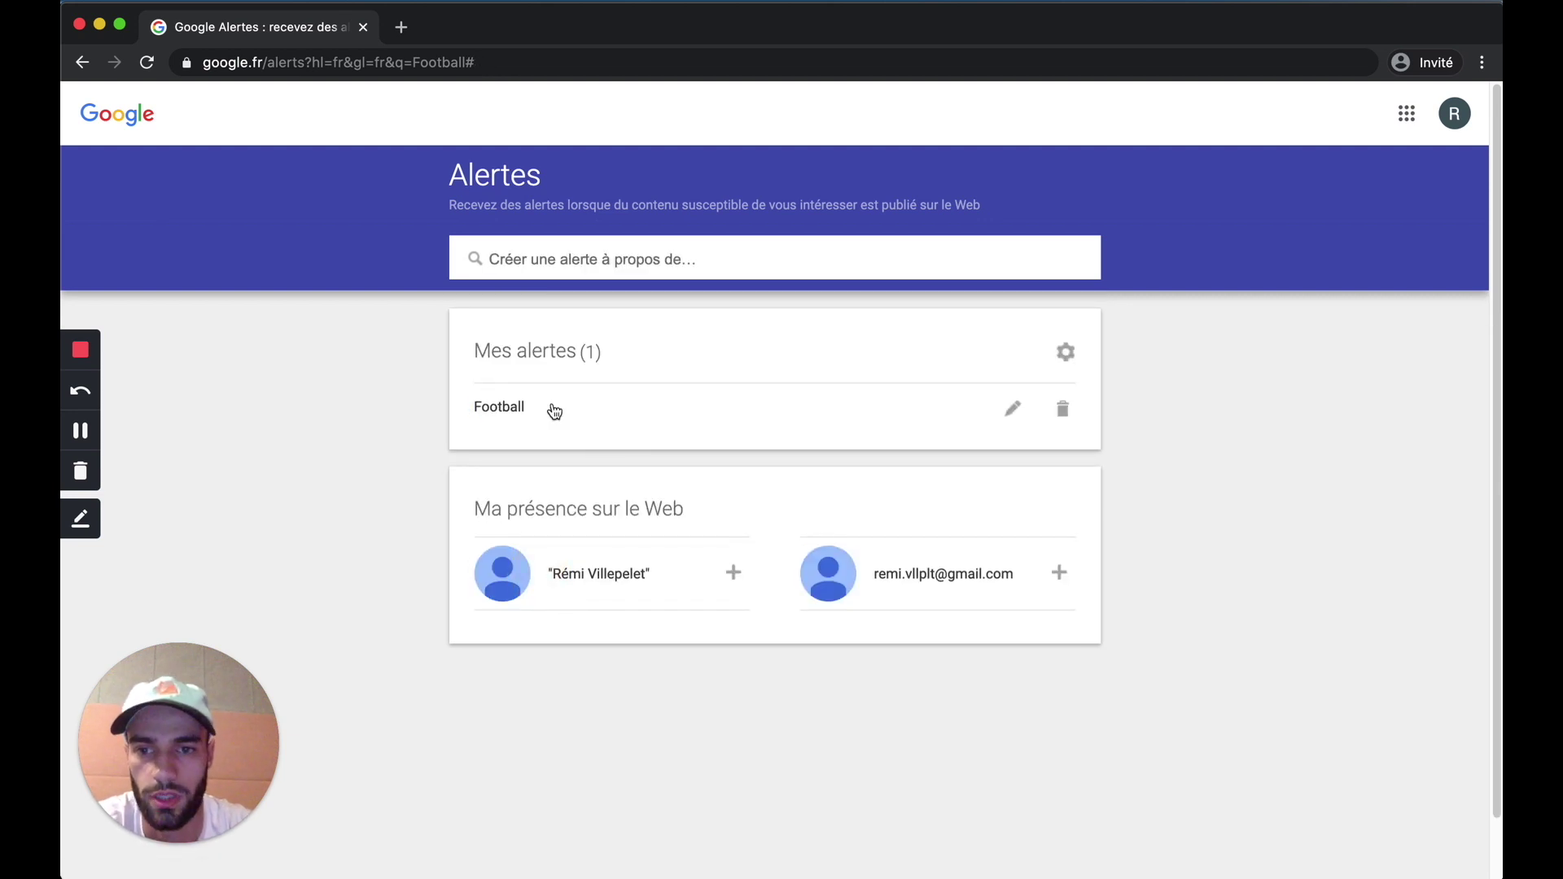
click(1066, 352)
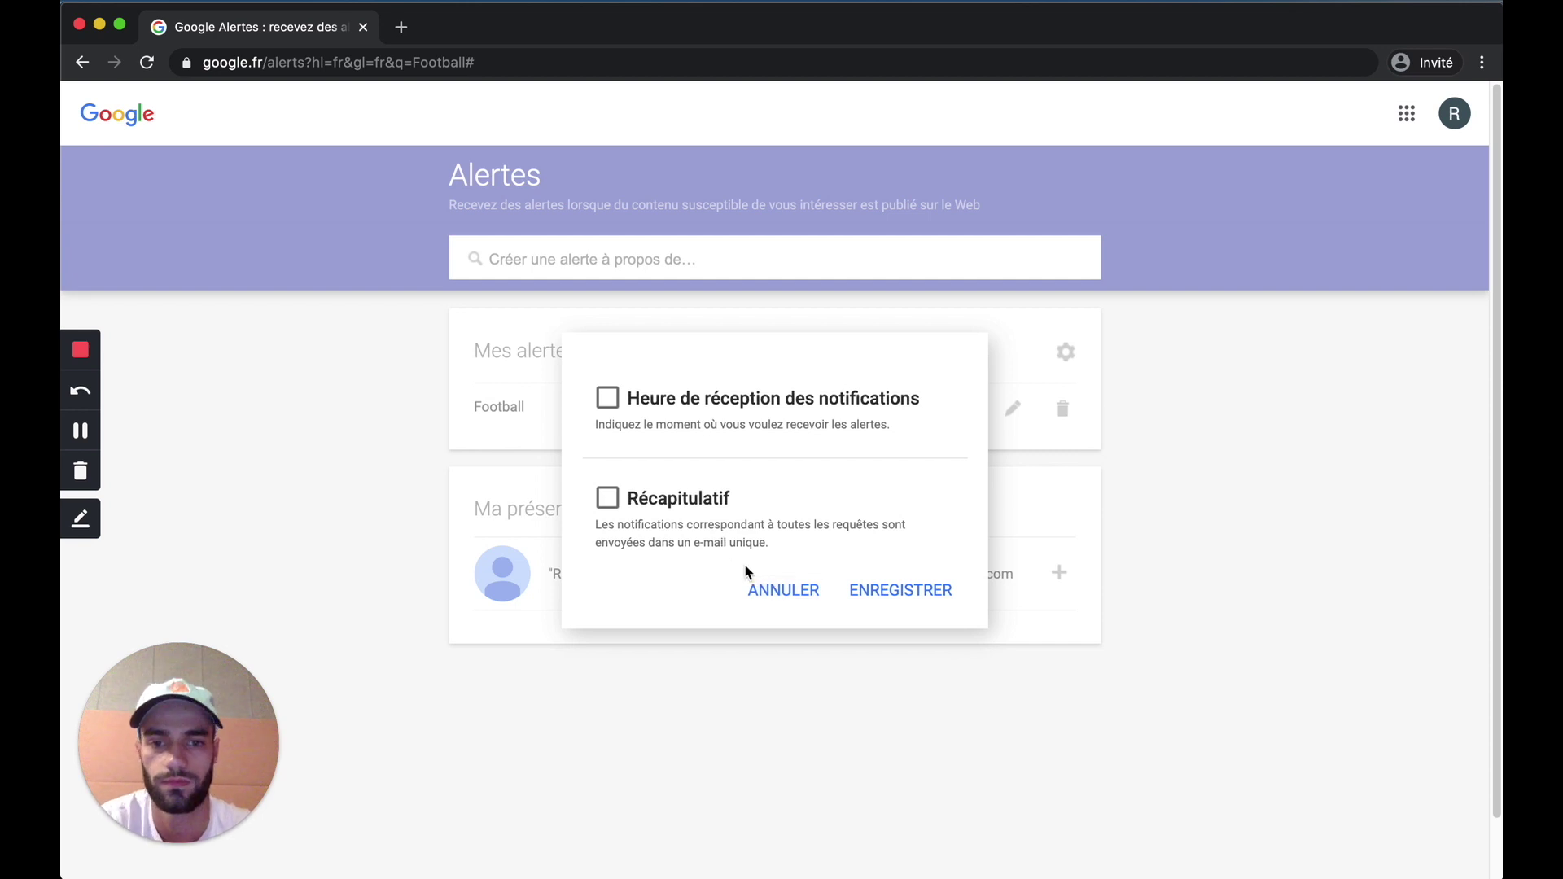
click(774, 589)
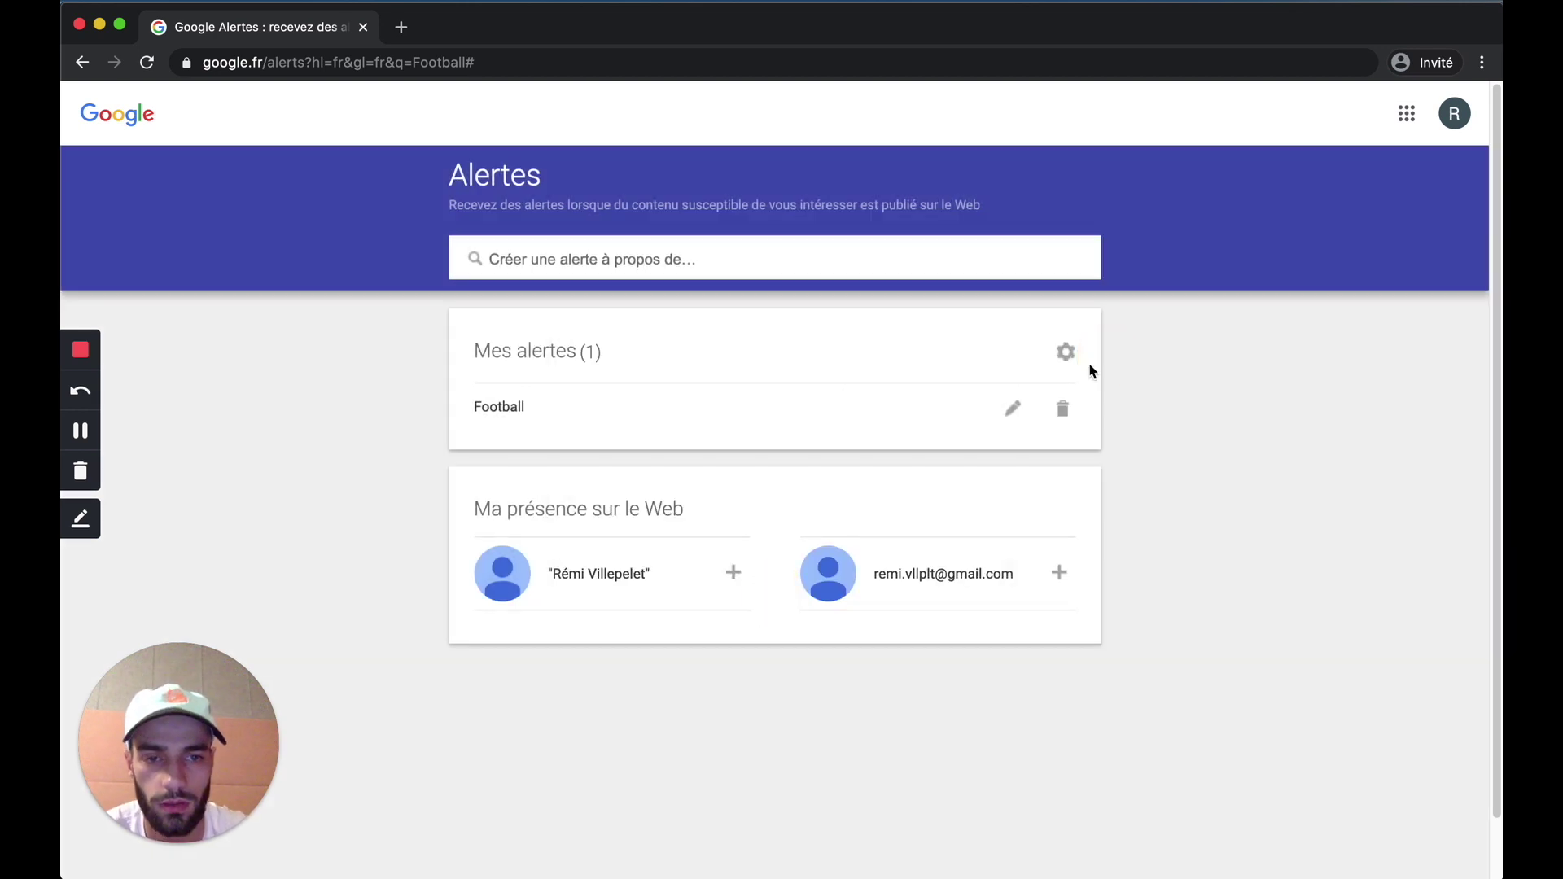
click(1065, 352)
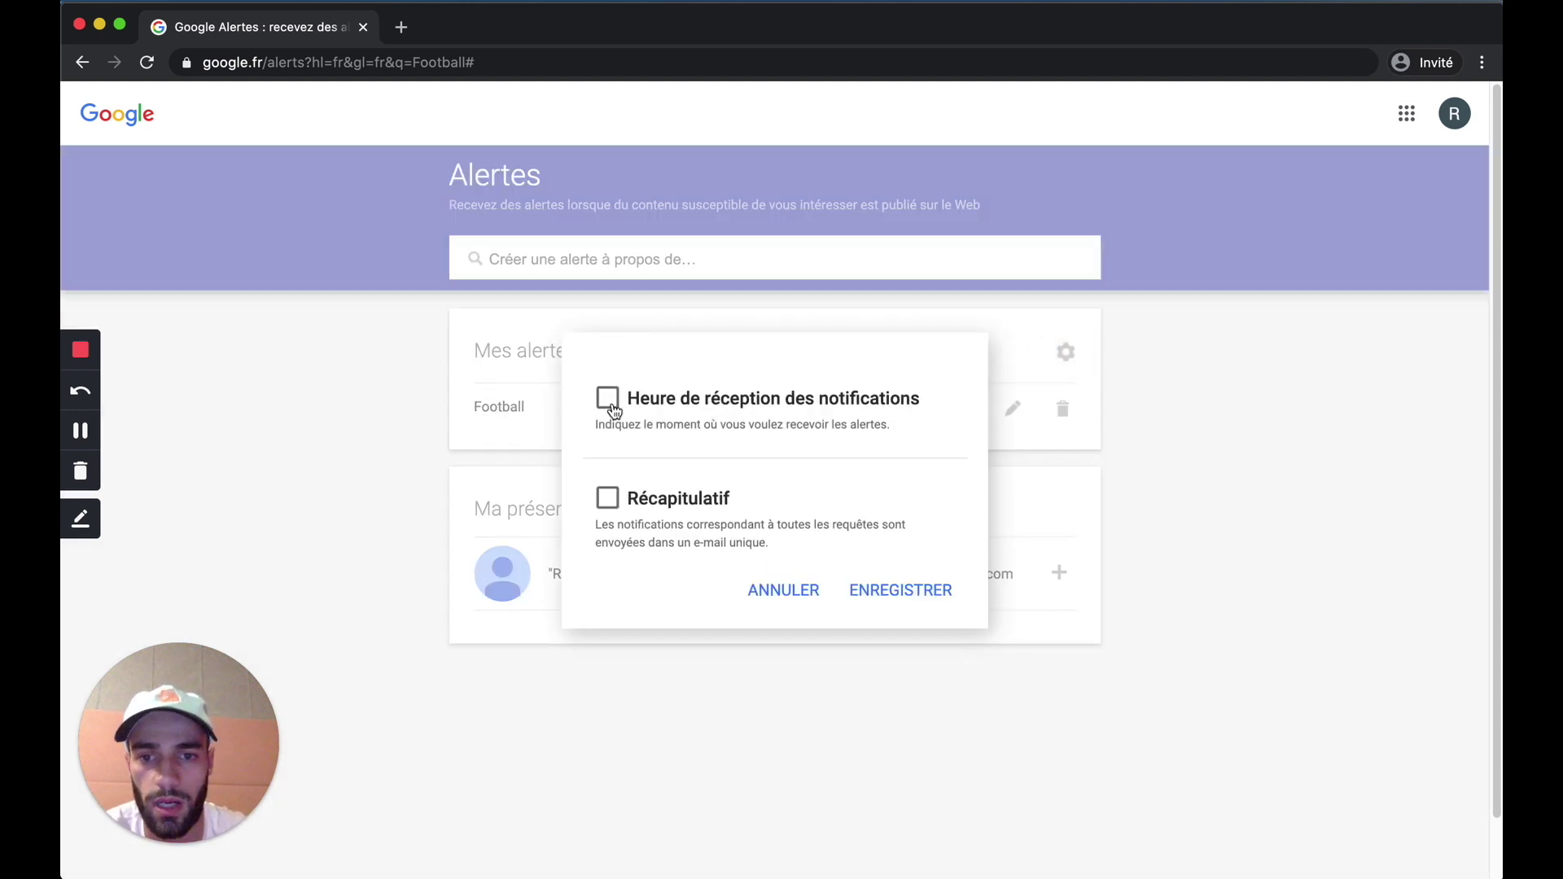
click(784, 588)
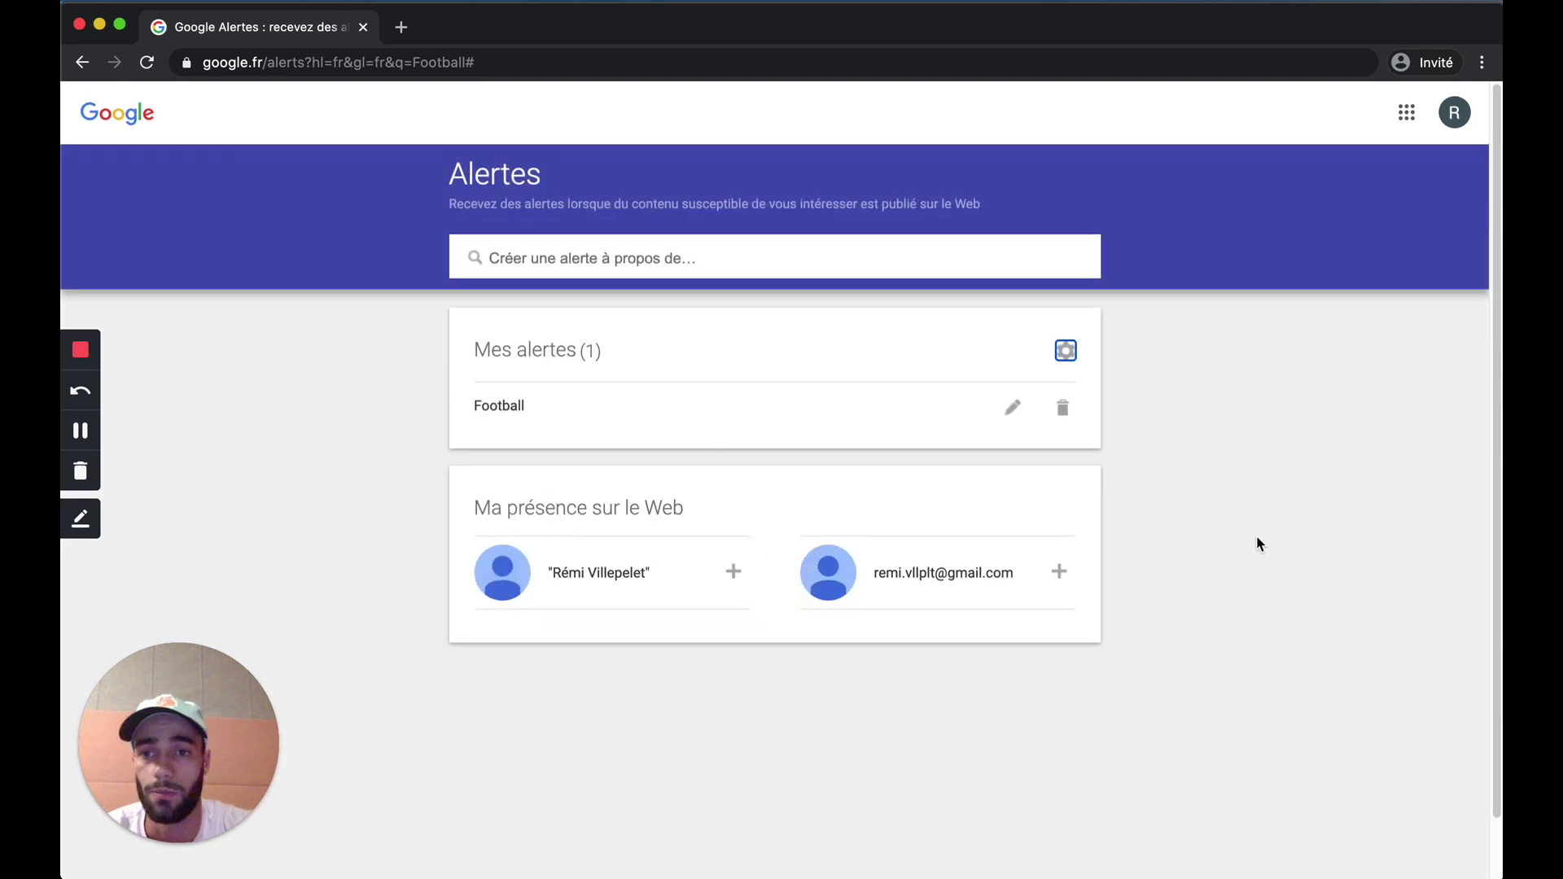
scroll(1258, 541, down, 2)
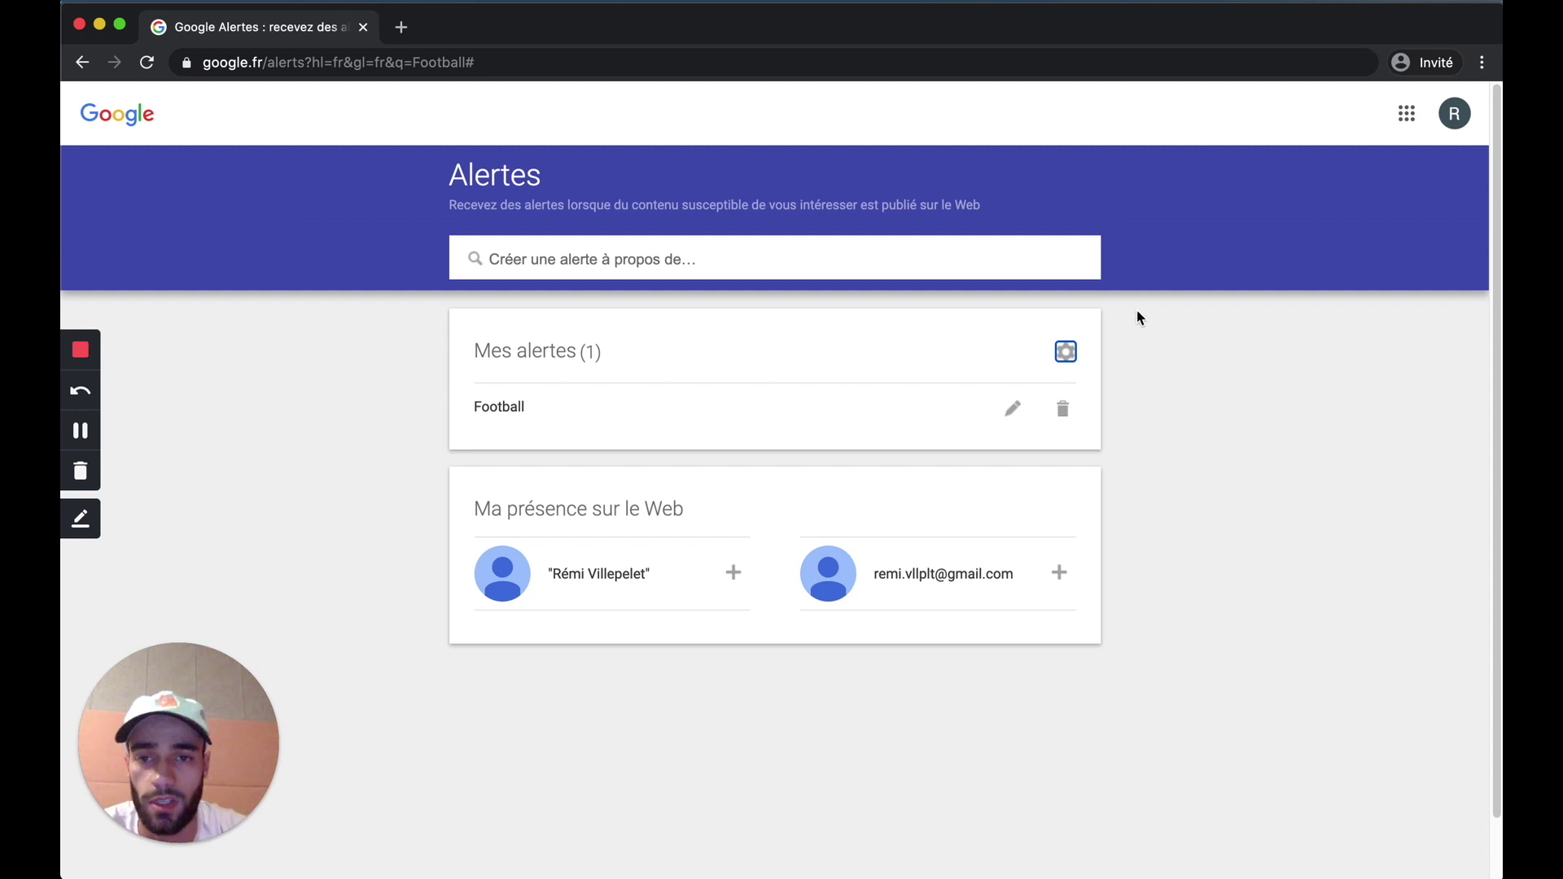
click(1213, 261)
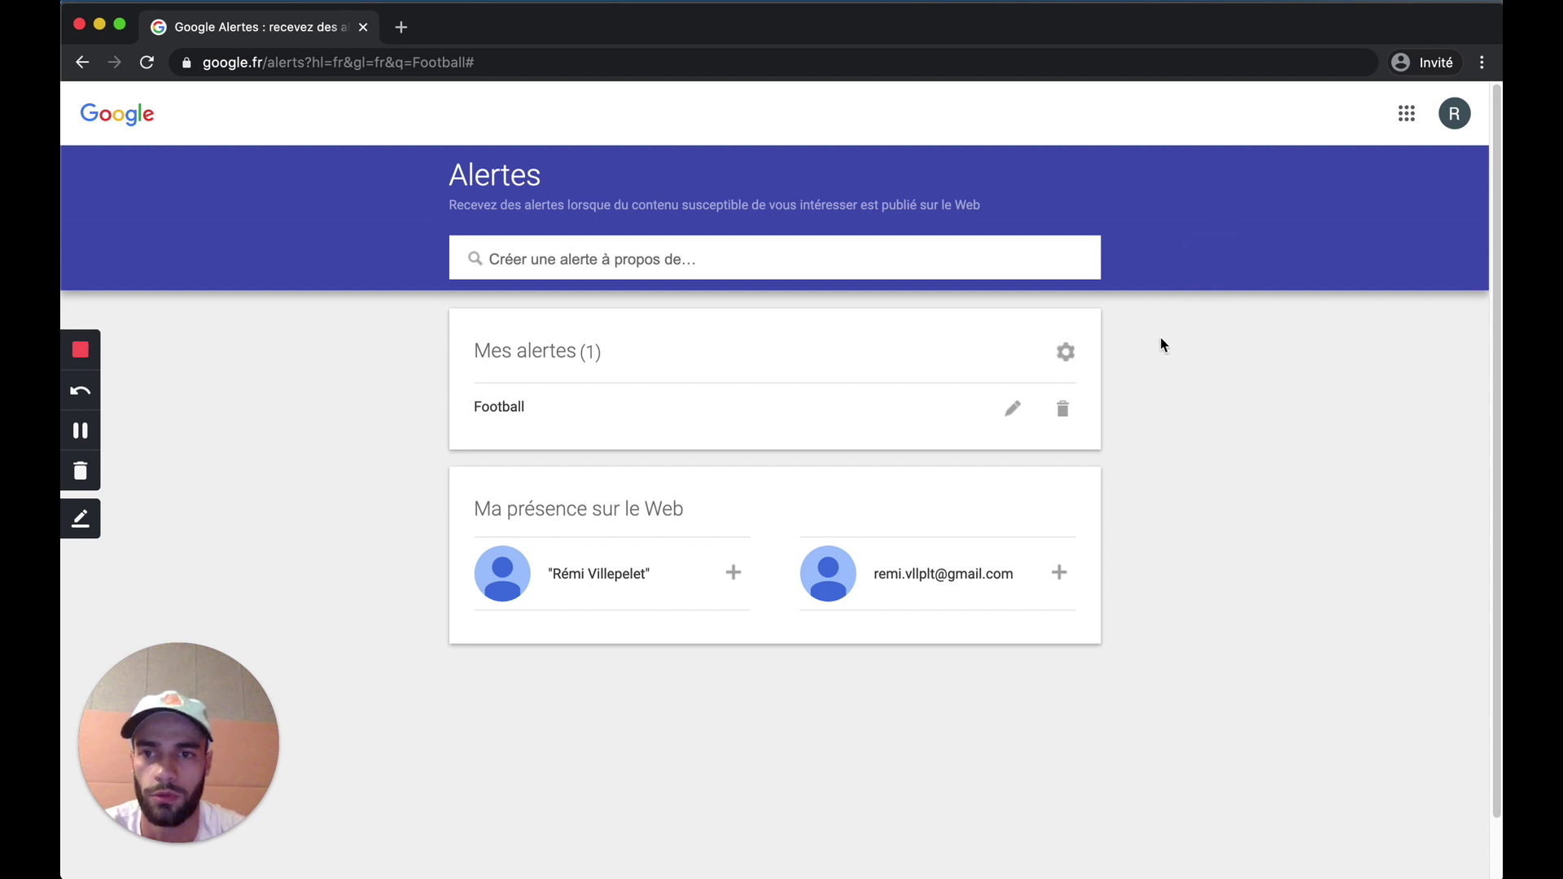
click(1013, 409)
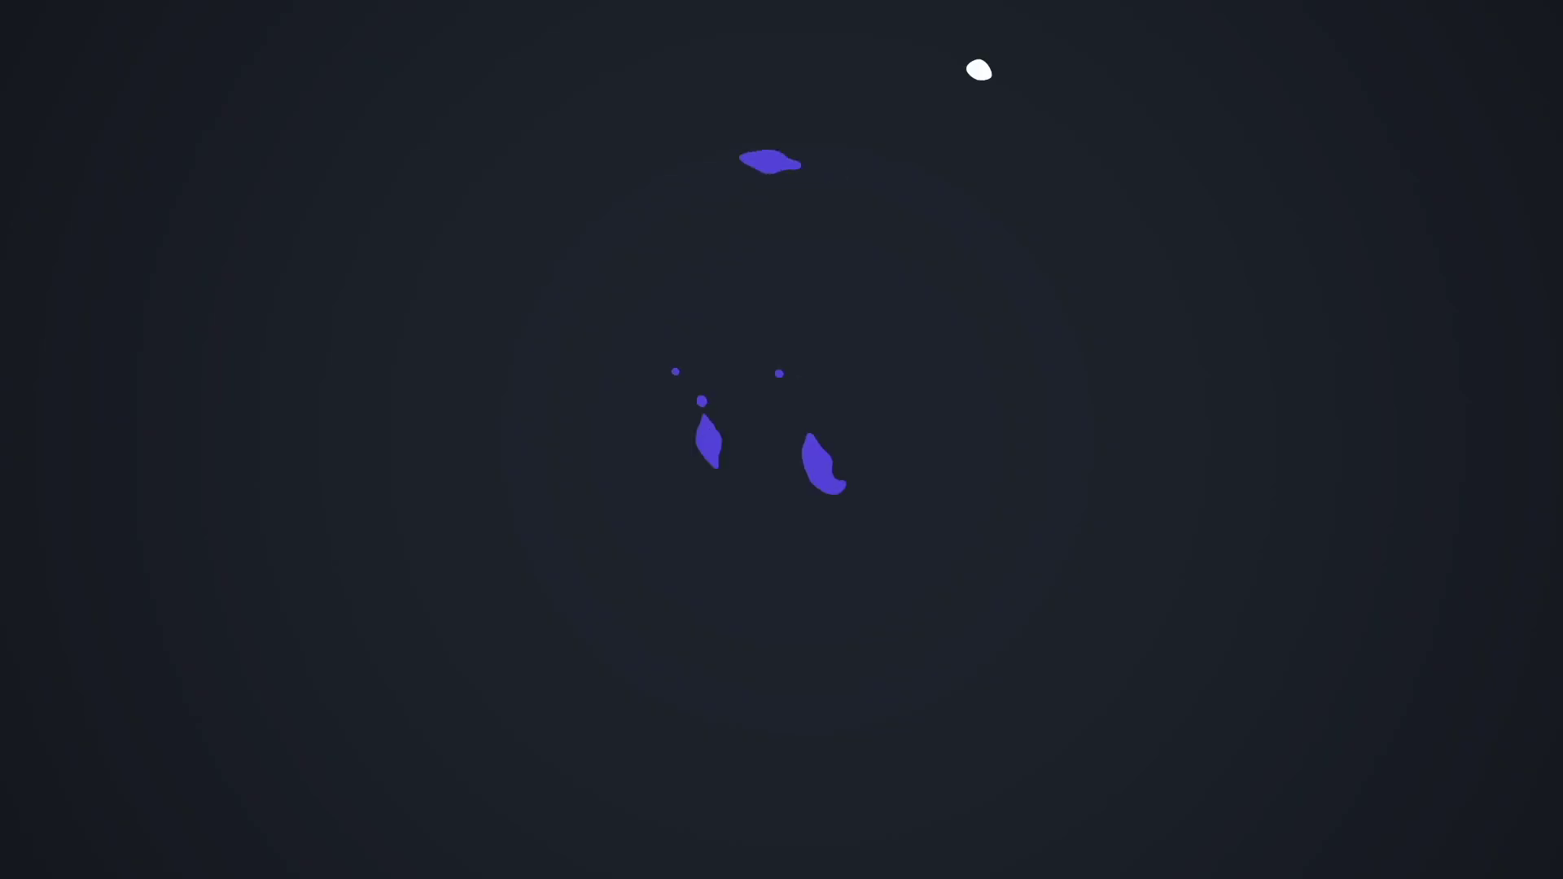